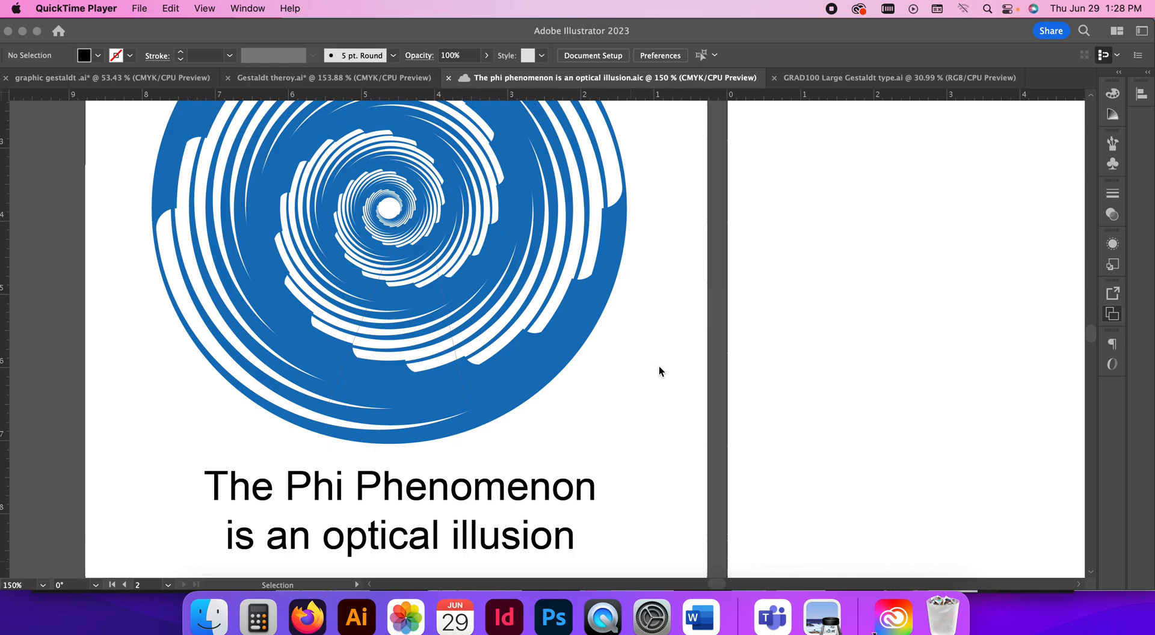
Step: Draw a black circle about 6 in across with the Ellipse tool on the empty artboard beside the blue spiral
key(super+equal)
key(super+equal)
key(super+minus)
key(super+minus)
key(super+minus)
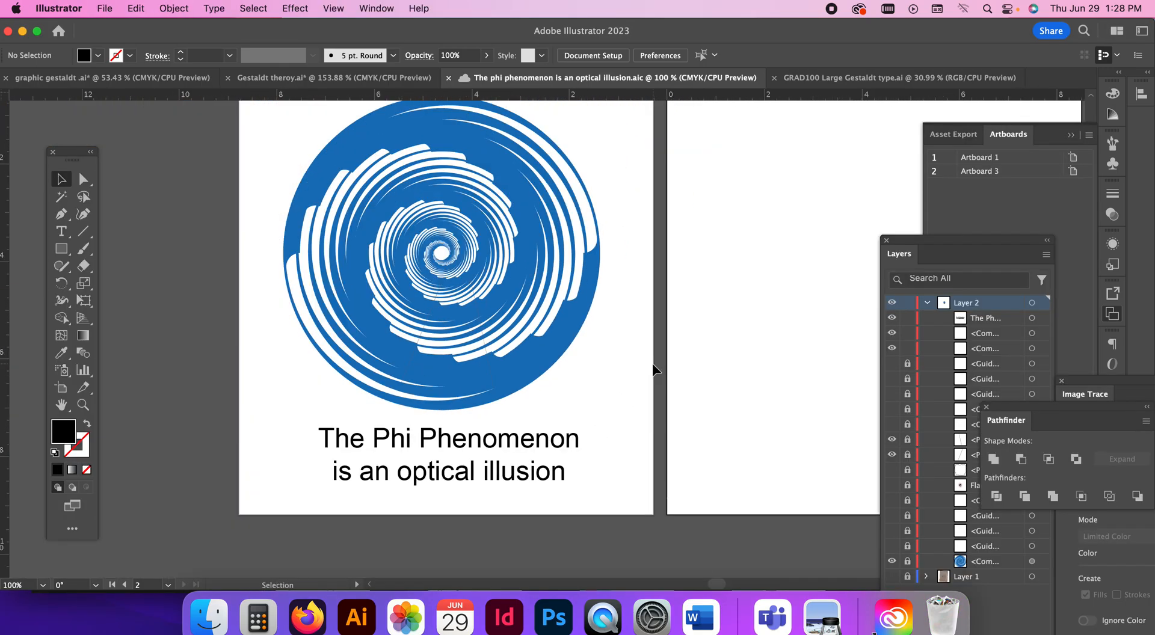
scroll(653, 364, up, 2)
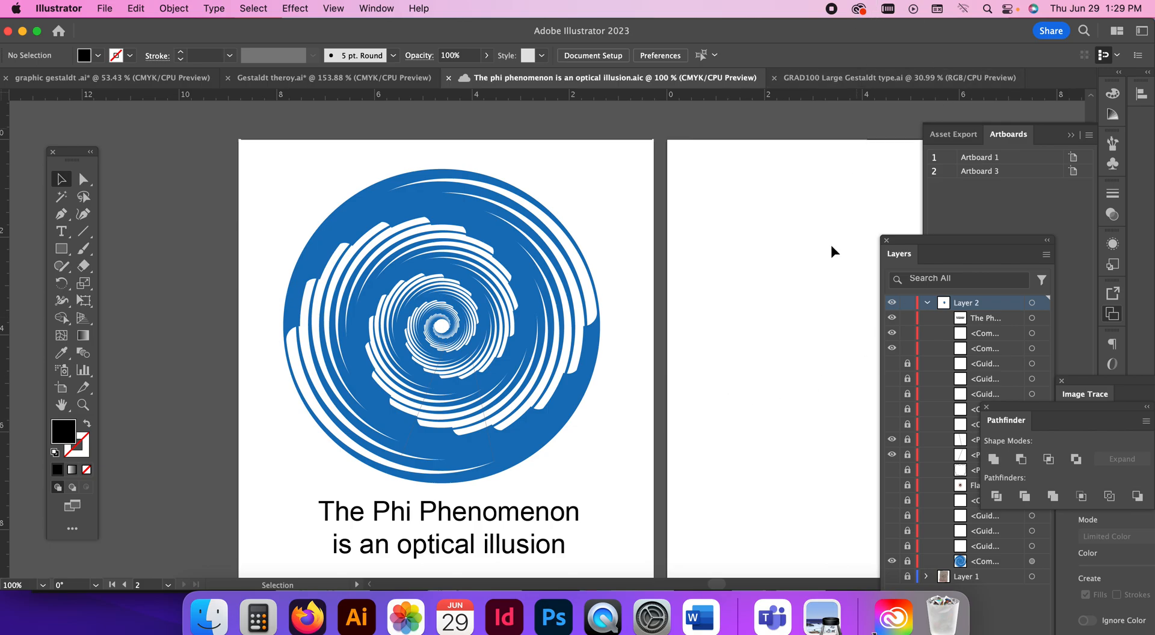
scroll(796, 349, right, 5)
scroll(796, 346, right, 5)
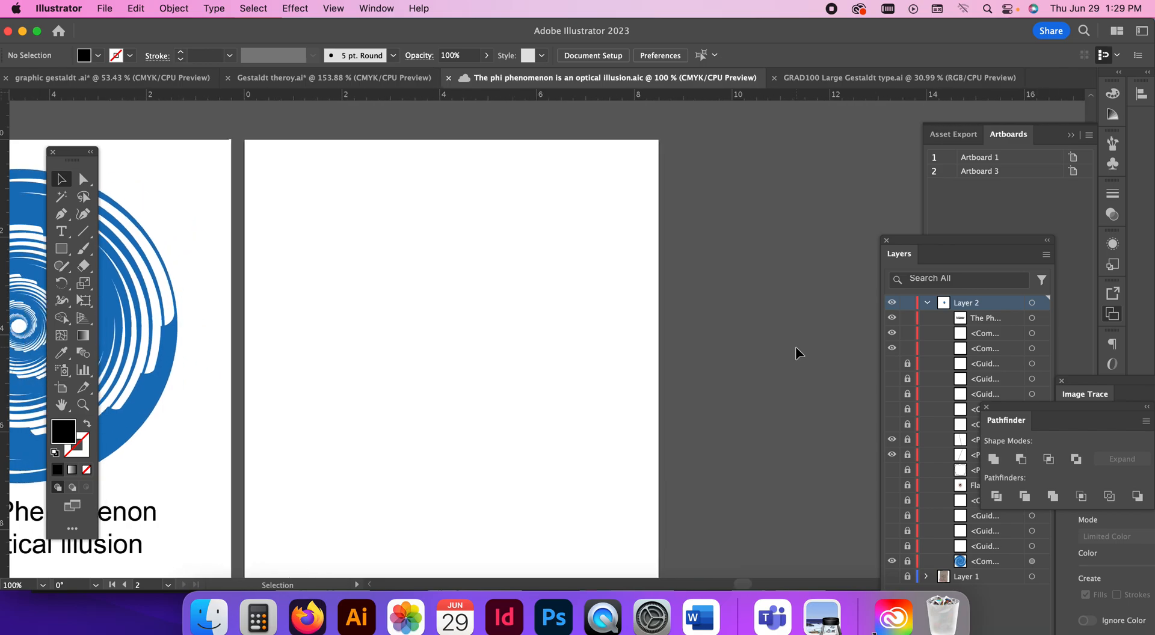
scroll(308, 280, left, 1)
scroll(310, 283, left, 1)
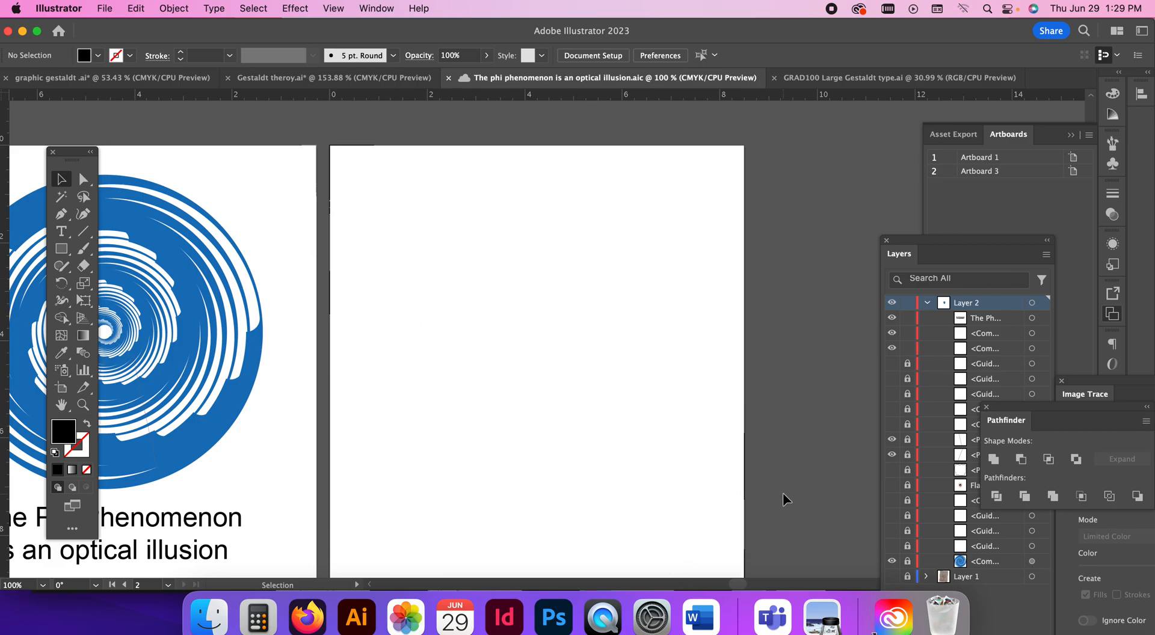
click(62, 249)
drag(67, 257, 126, 284)
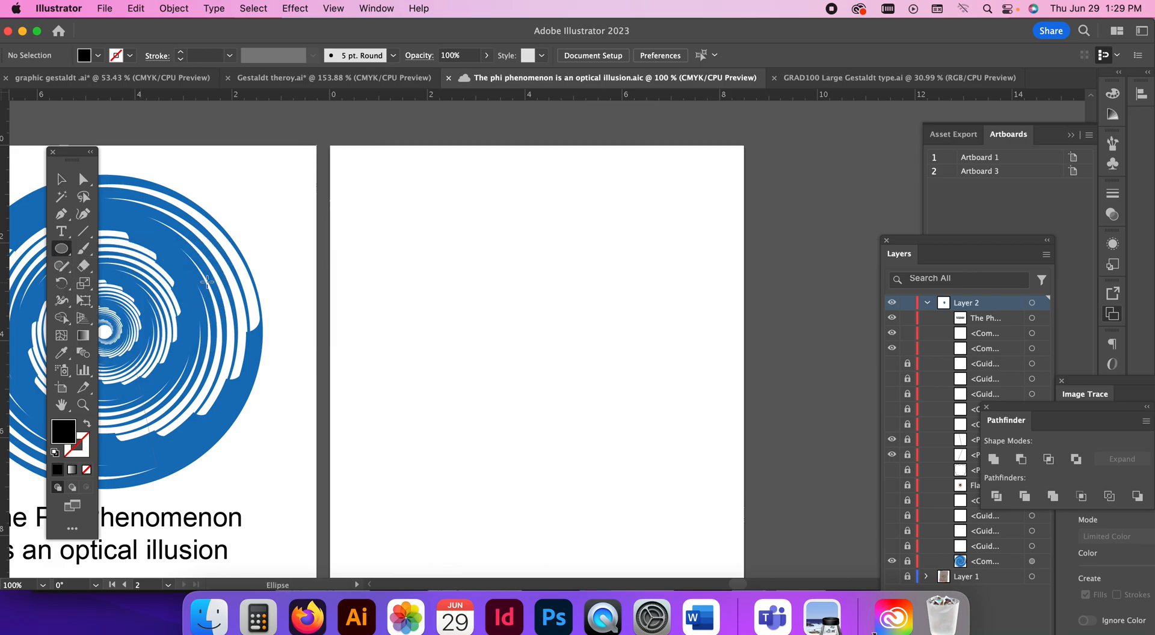
drag(417, 221, 628, 512)
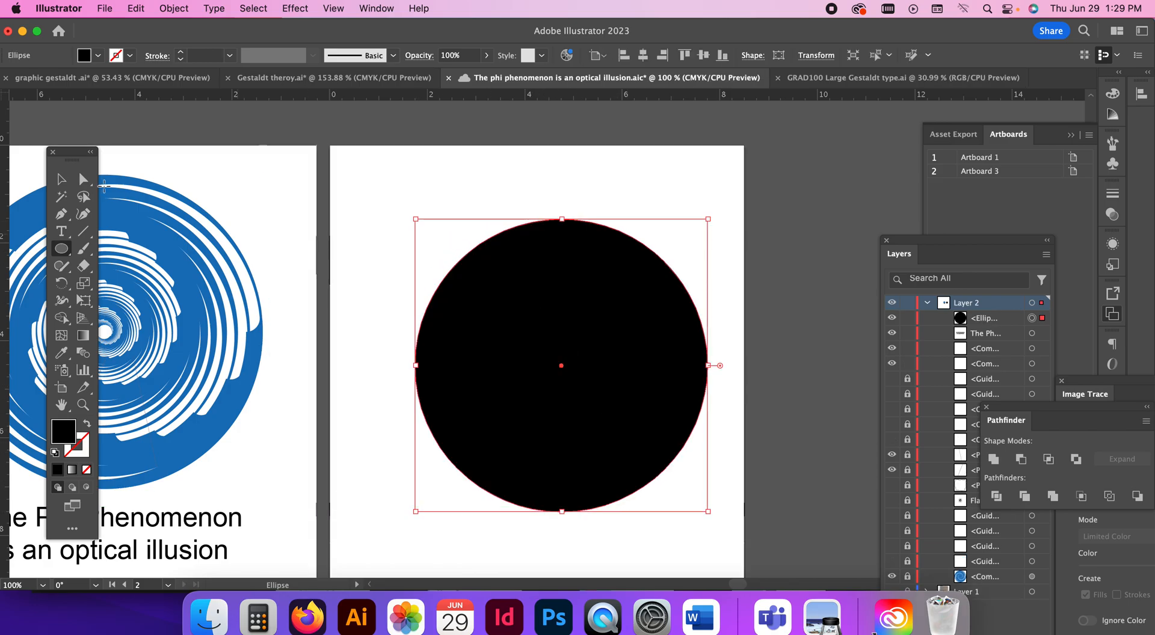
Step: Move the black circle slightly up and toward the artboard's centre, duplicate it, and fill the copy white
click(59, 181)
drag(533, 377, 509, 364)
key(a)
key(super+v)
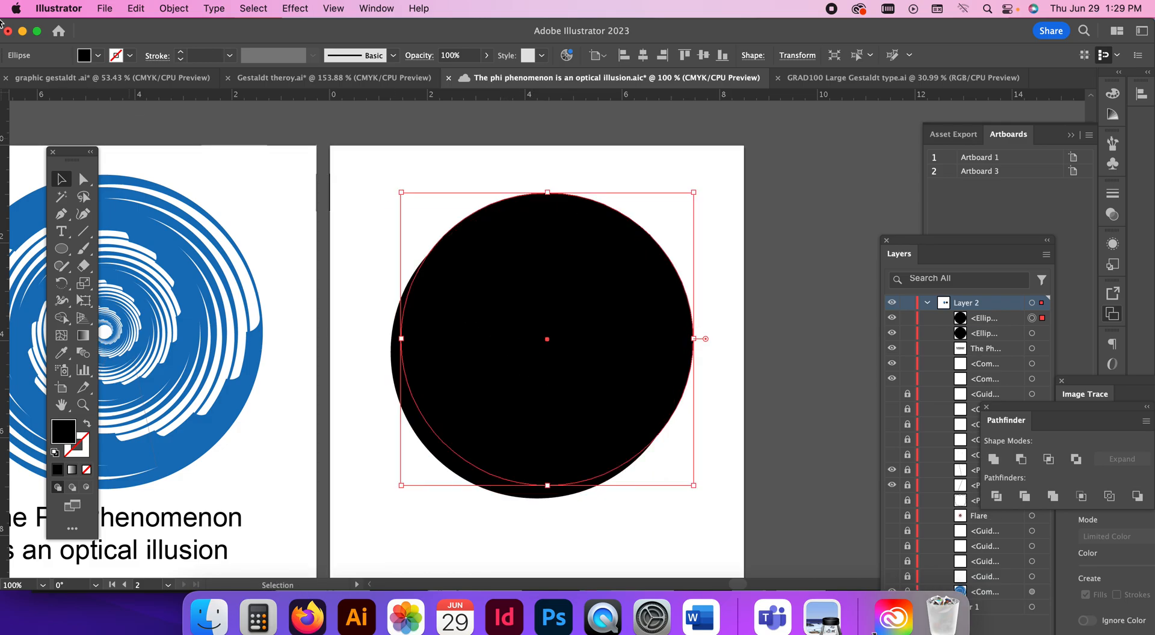
click(98, 55)
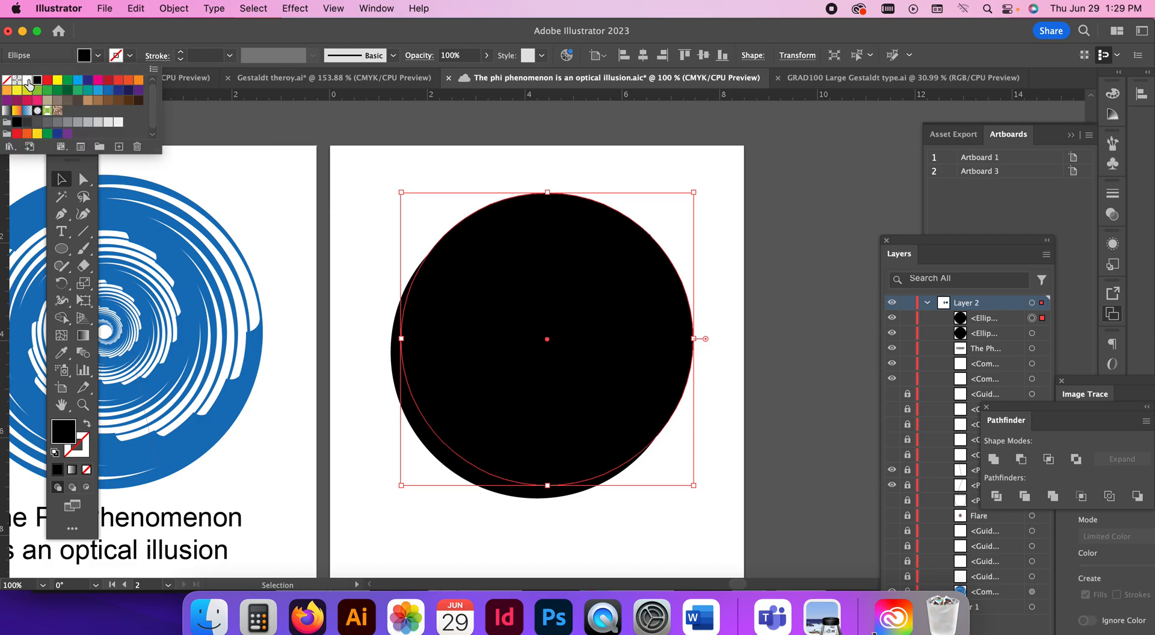
click(27, 80)
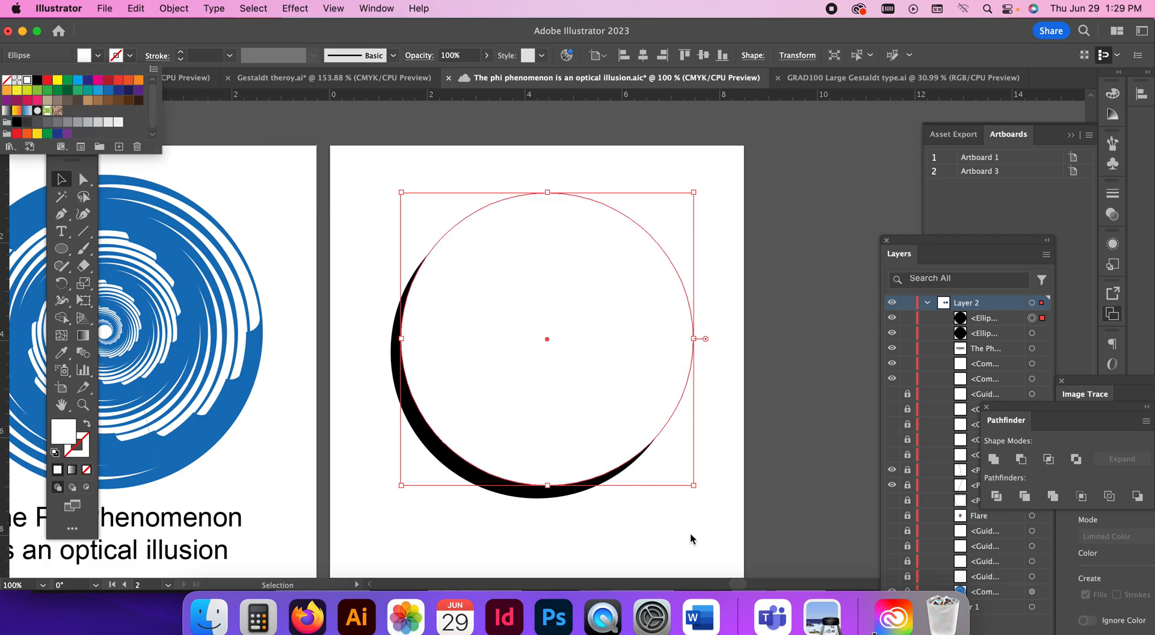
Step: Shrink the white circle proportionally and position it inside the black one, nearly touching its right edge
click(695, 486)
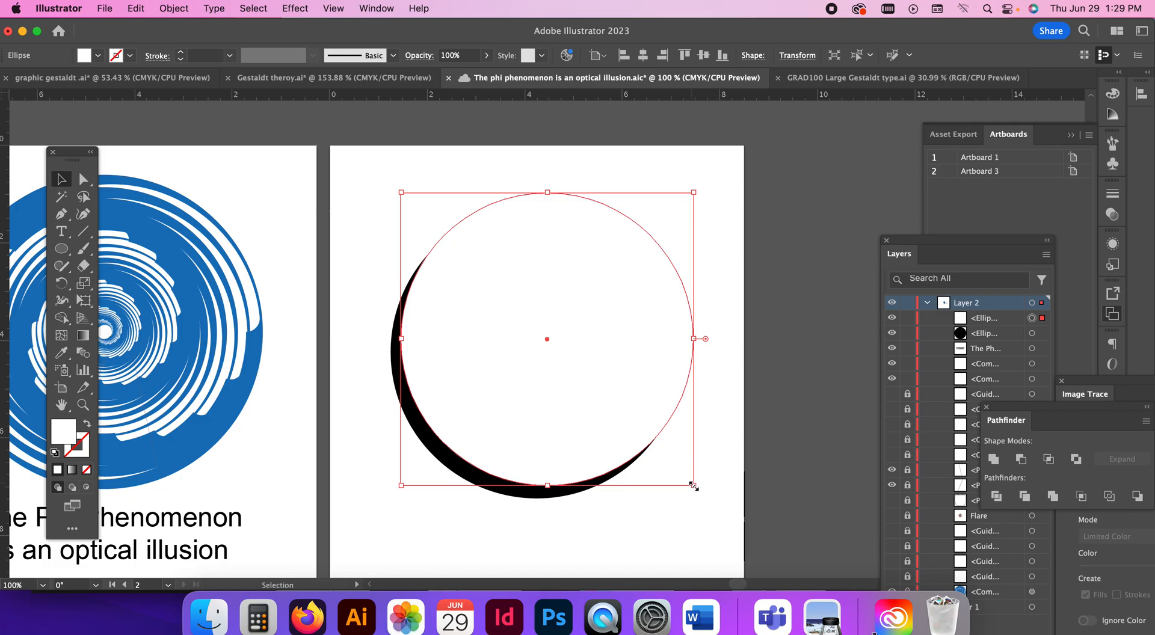
drag(694, 486, 655, 446)
drag(574, 356, 602, 394)
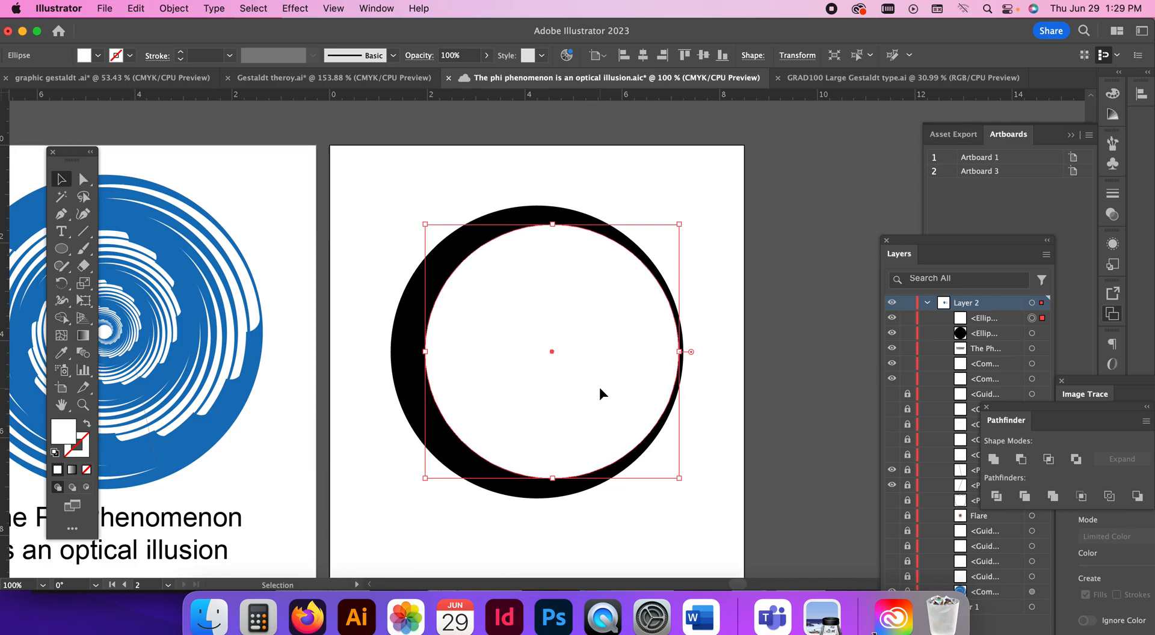
click(724, 435)
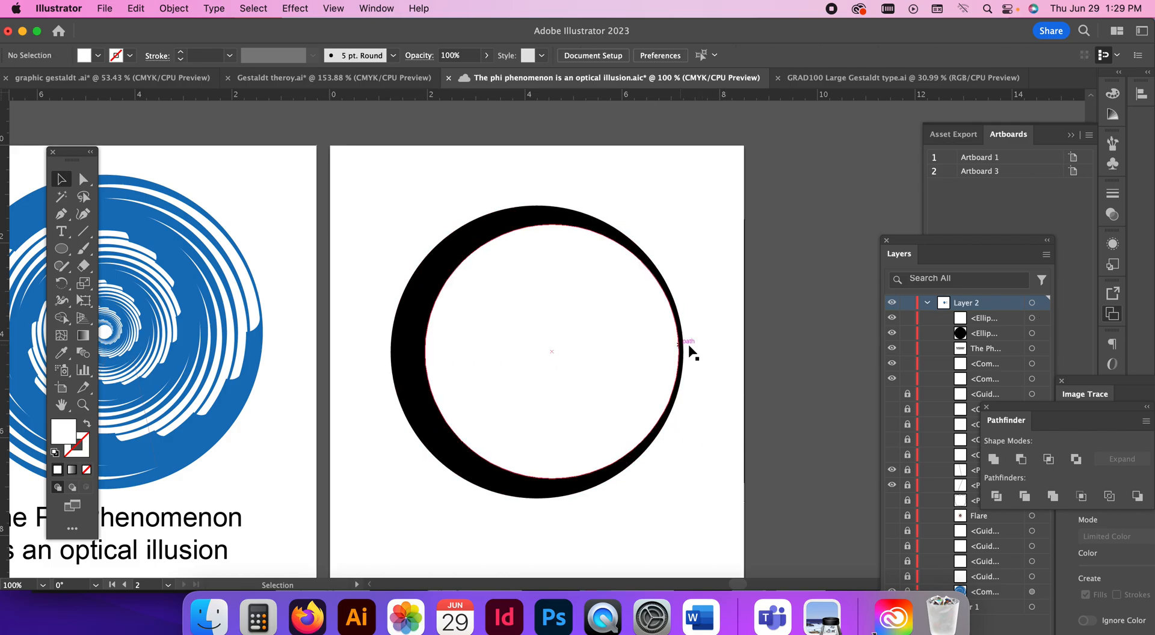
Step: Subtract the white circle from the black circle using Minus Front to leave a crescent-shaped ring
drag(388, 193, 669, 523)
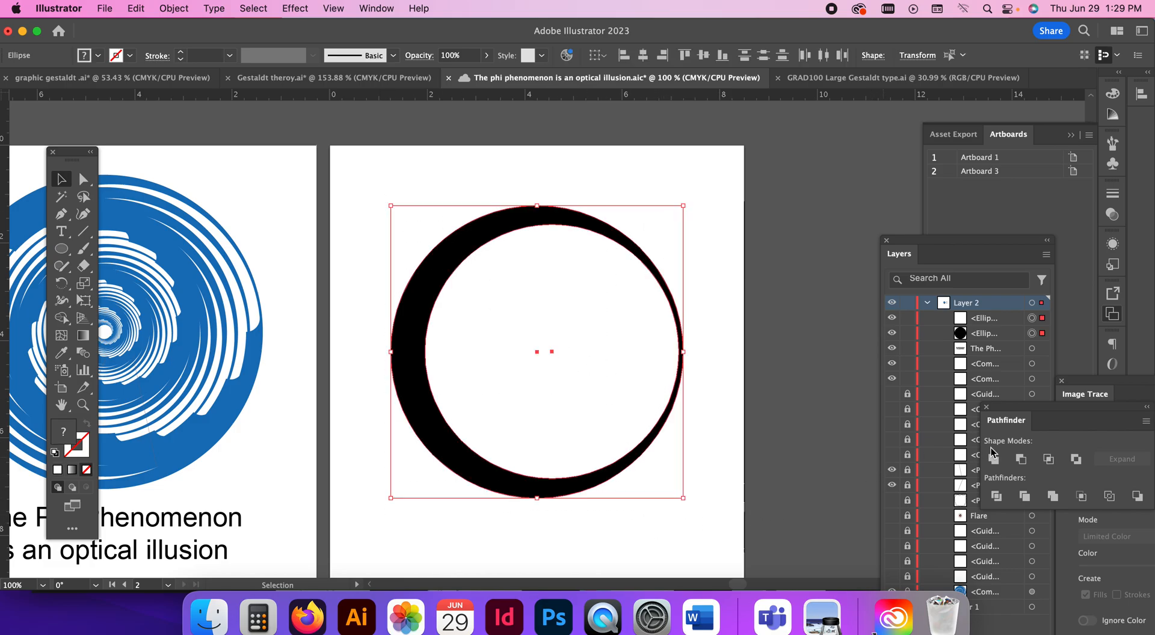
drag(1048, 407, 778, 304)
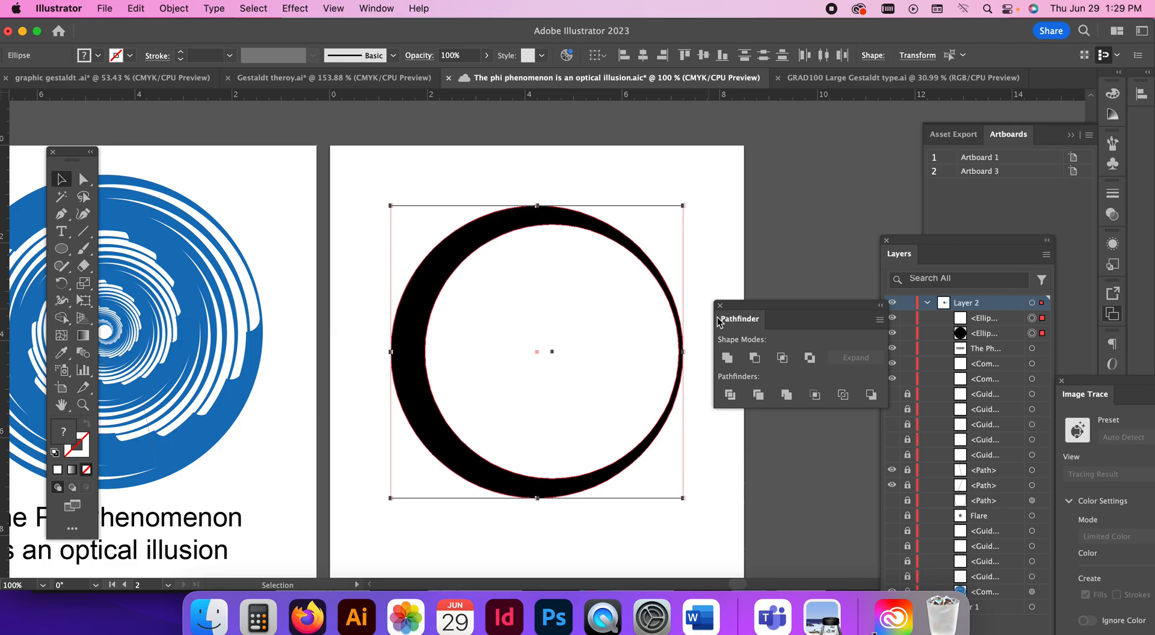
click(754, 359)
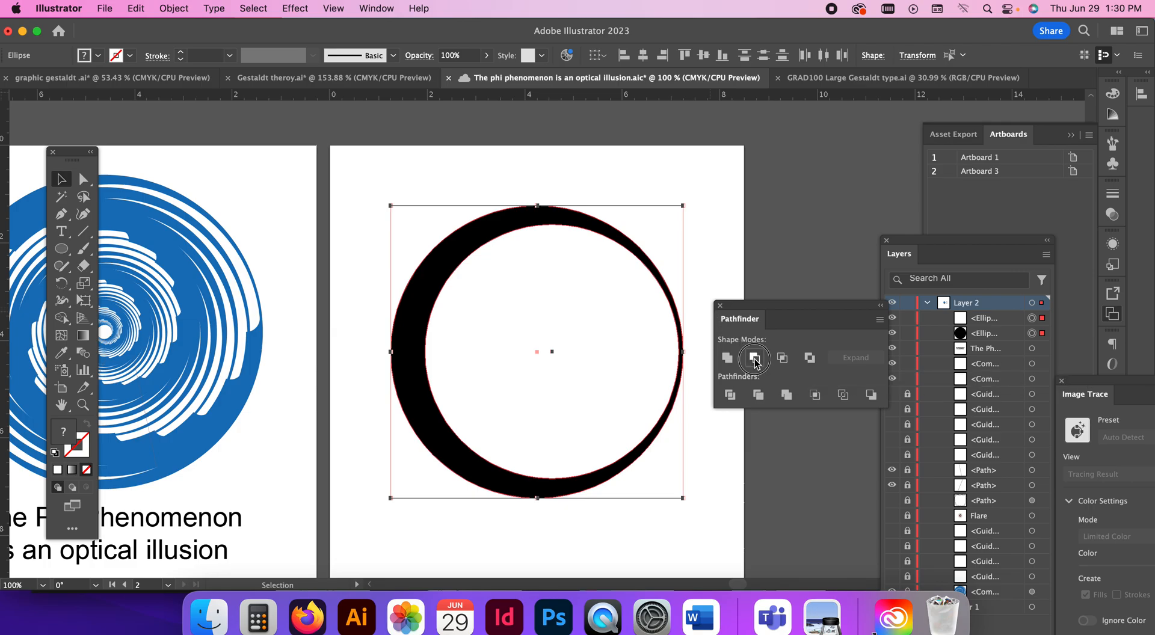
click(728, 247)
Step: Draw a rectangle over the lower half of the crescent ring and subtract it using Minus Front
drag(67, 252, 121, 246)
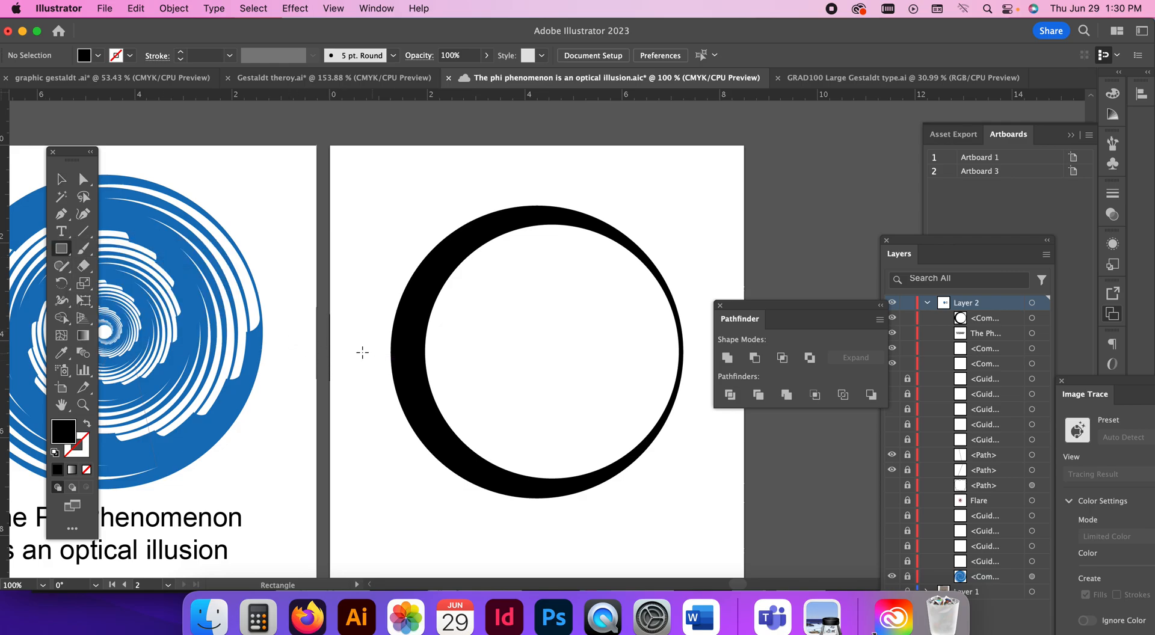
drag(365, 352, 719, 527)
click(60, 181)
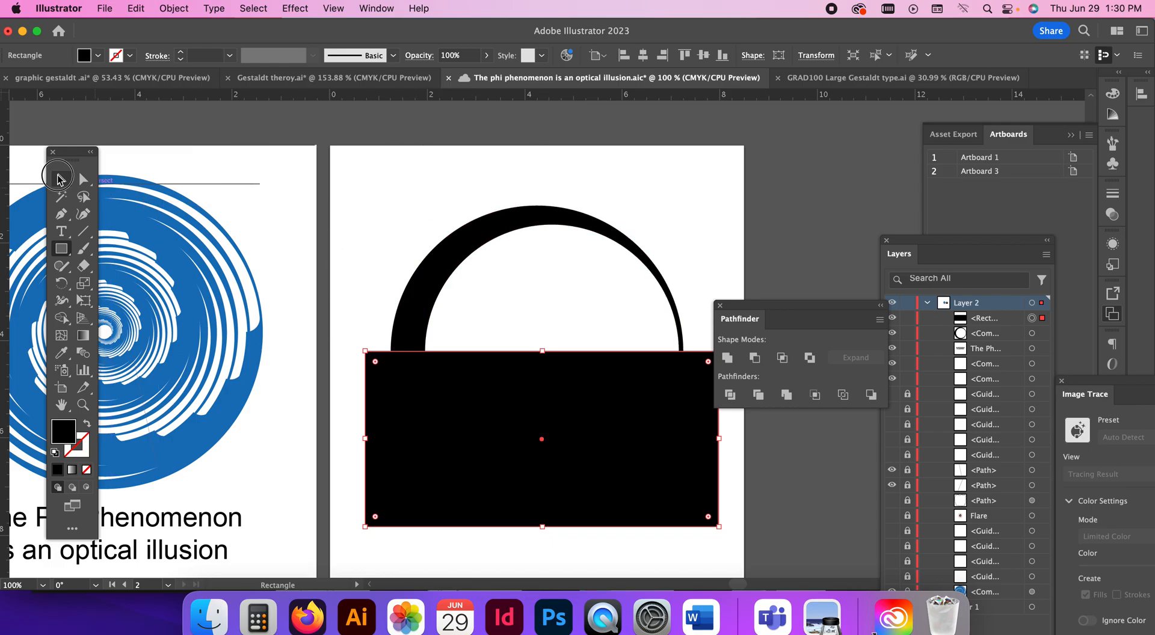
drag(369, 201, 572, 464)
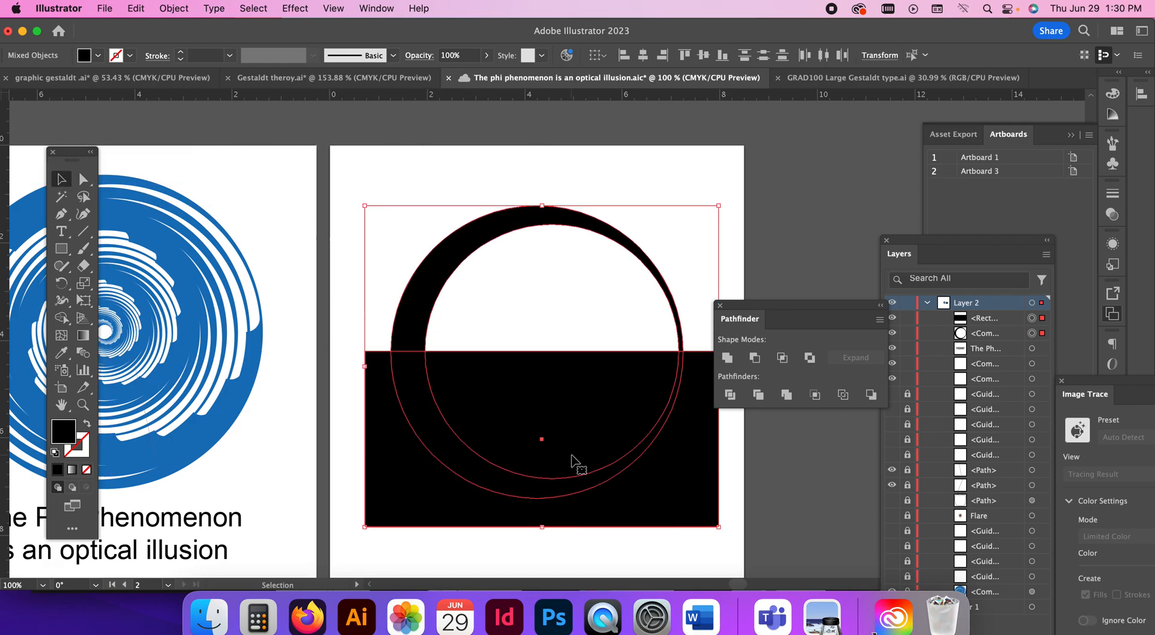
click(754, 359)
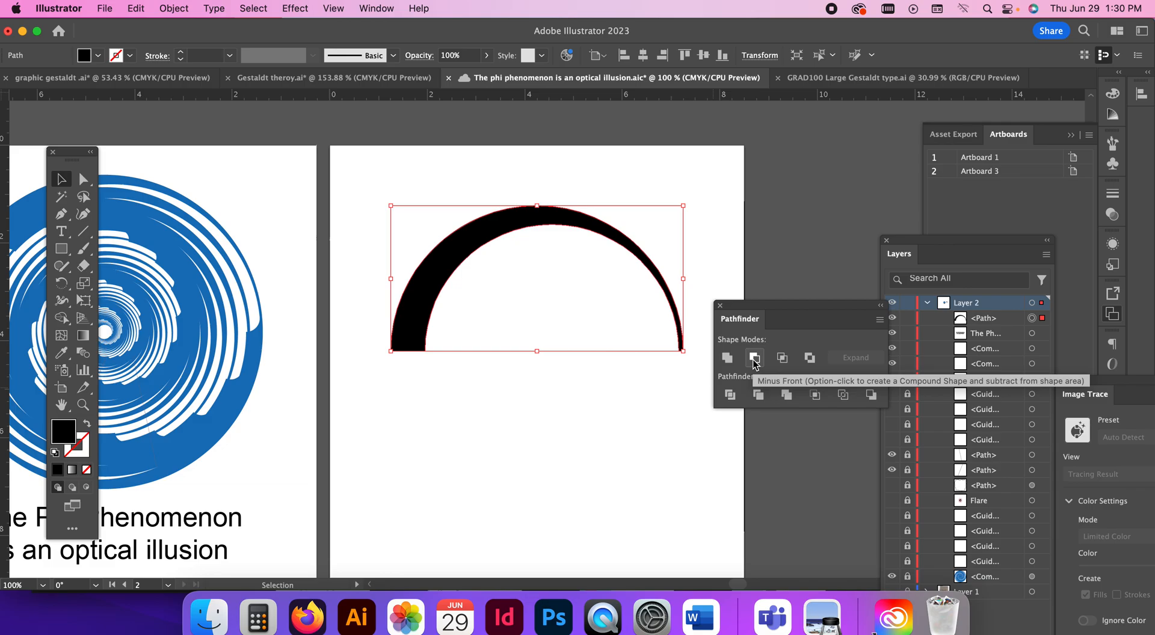
Step: Duplicate the half crescent, rotate the copy about 180°, and place it under the original to complete the ring
drag(773, 305, 889, 339)
key(super+c)
key(super+v)
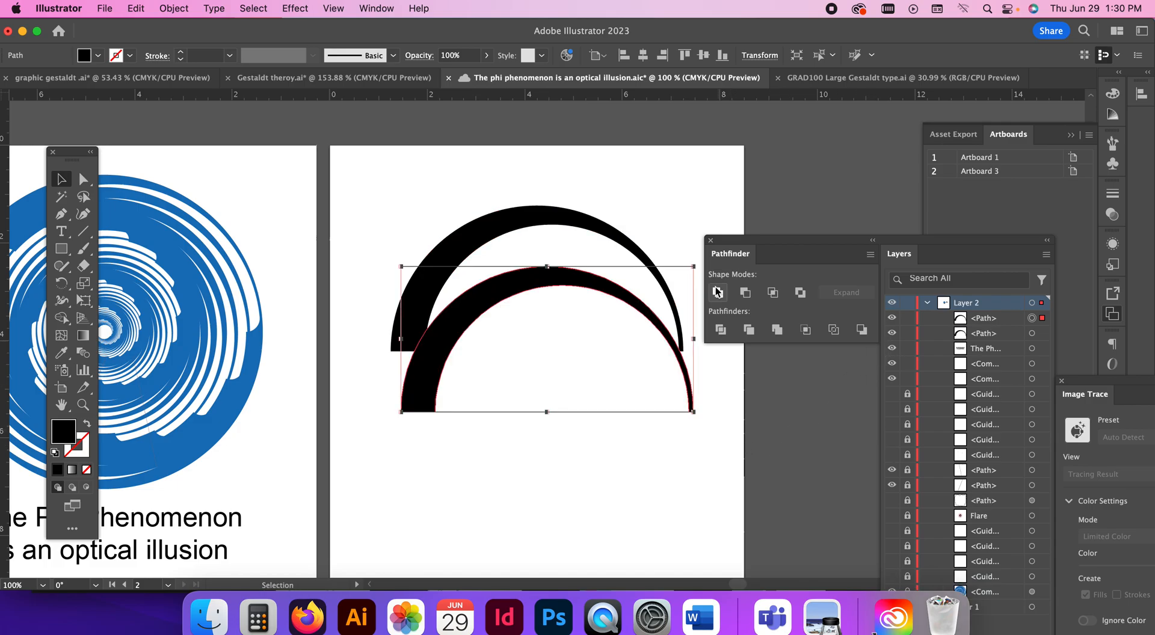
drag(700, 260, 498, 369)
drag(547, 406, 539, 495)
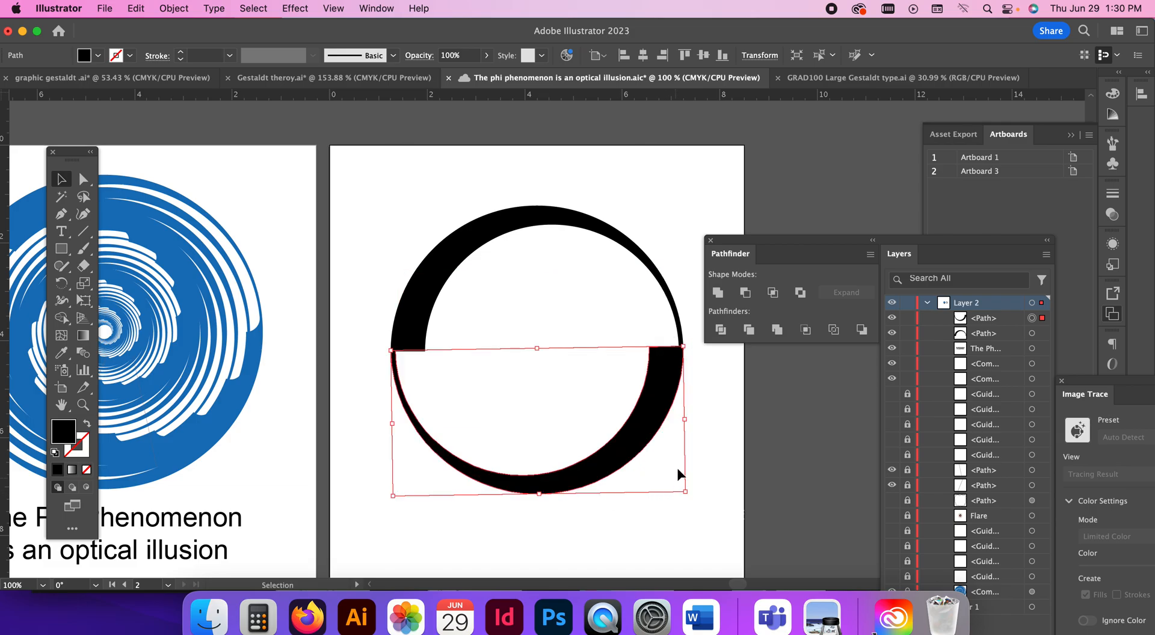
Step: Straighten the lower half crescent's rotation and nudge it left to line up with the upper half
drag(689, 341, 691, 340)
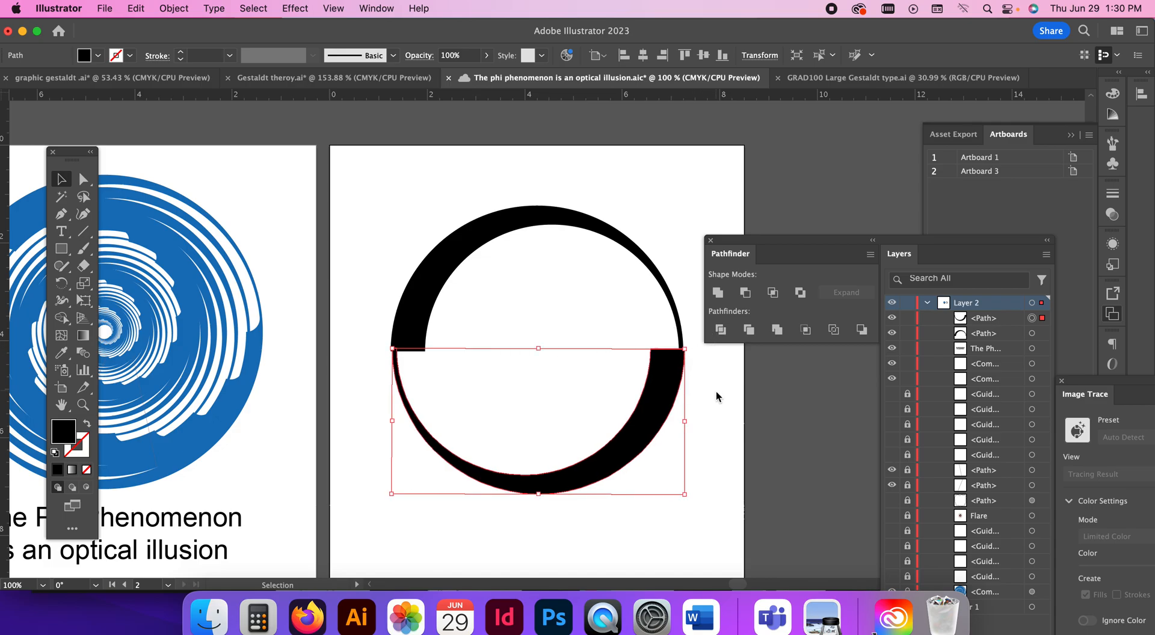
click(716, 391)
click(664, 392)
key(Left)
key(Left)
click(699, 396)
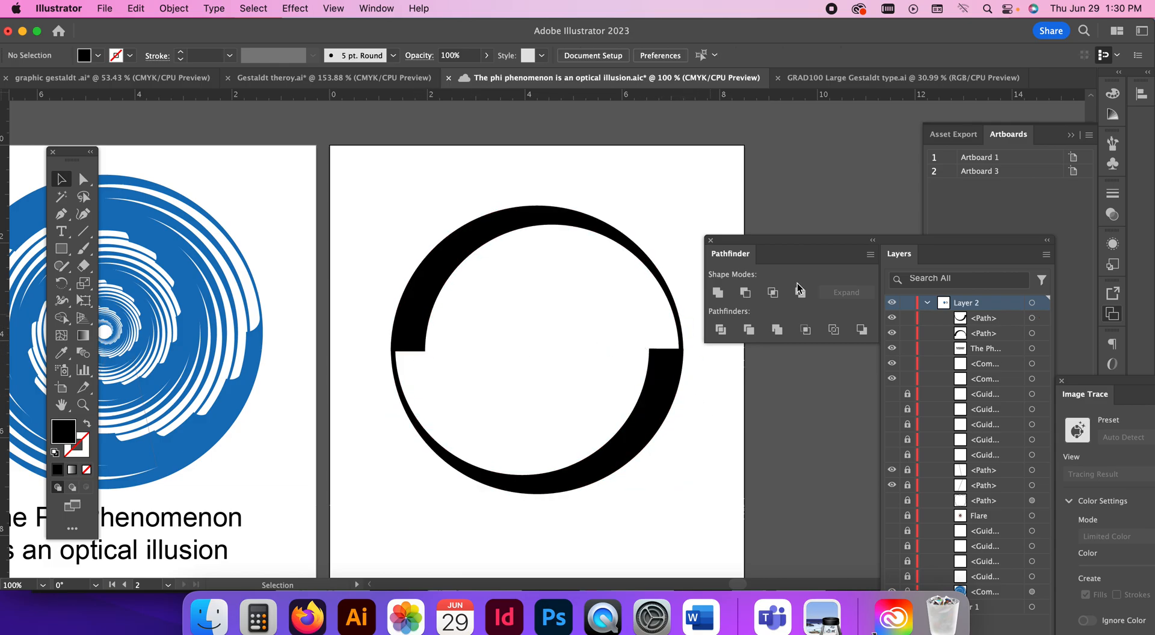
Step: Round the inner corner at the upper half crescent's thick end to a radius of about 0.8 in
drag(760, 241, 789, 165)
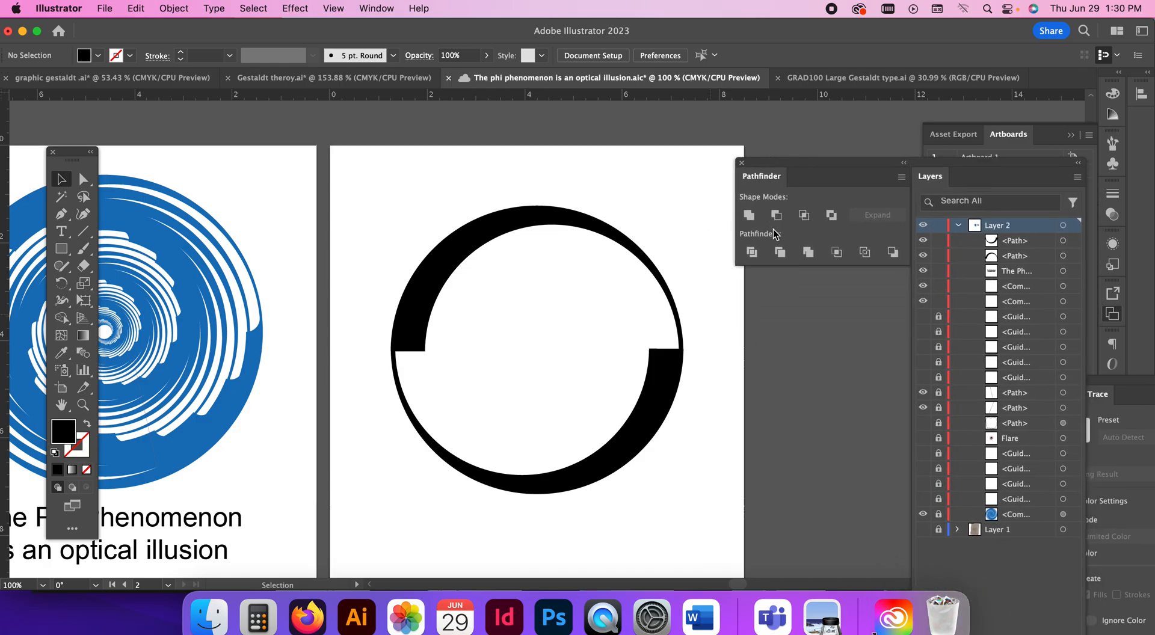
click(667, 372)
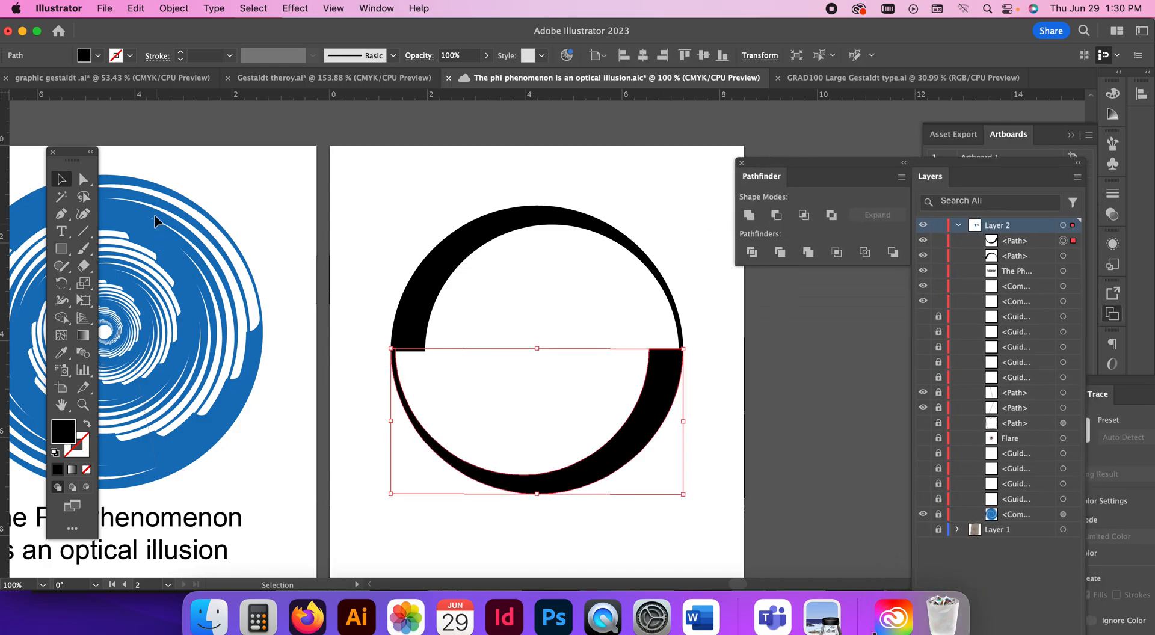
click(82, 184)
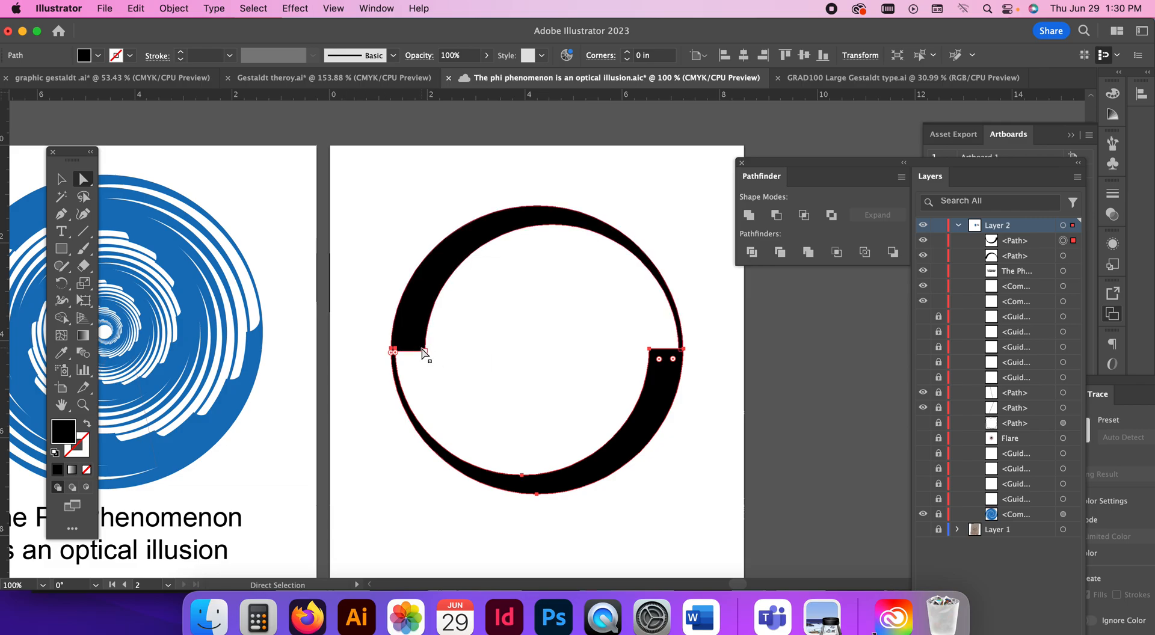
click(422, 349)
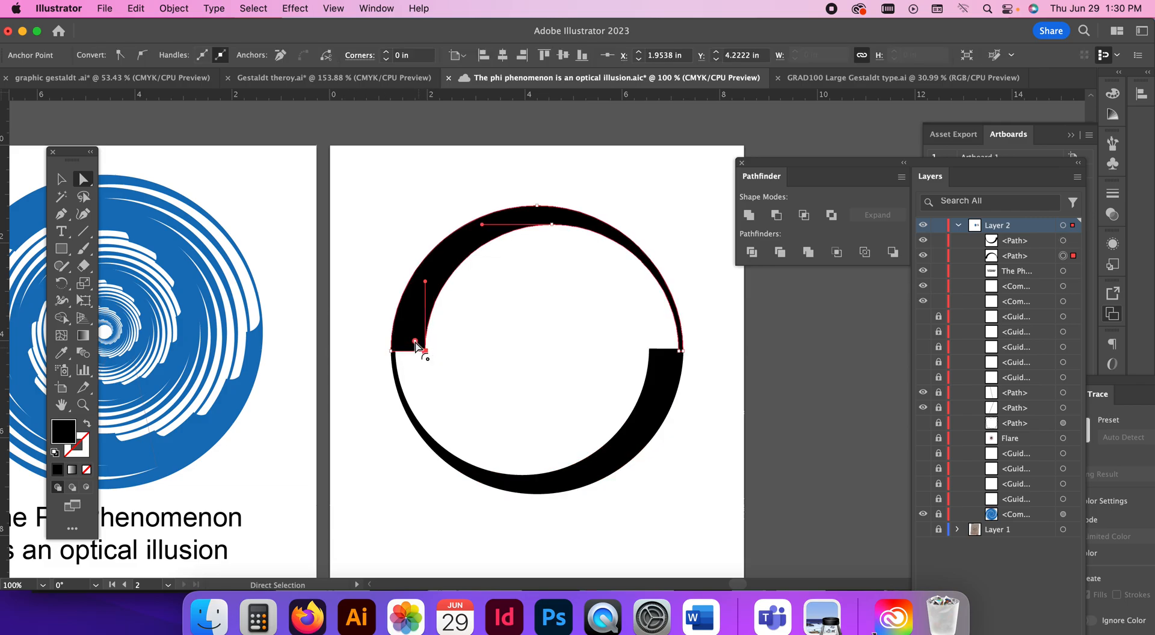
click(77, 158)
drag(415, 341, 390, 312)
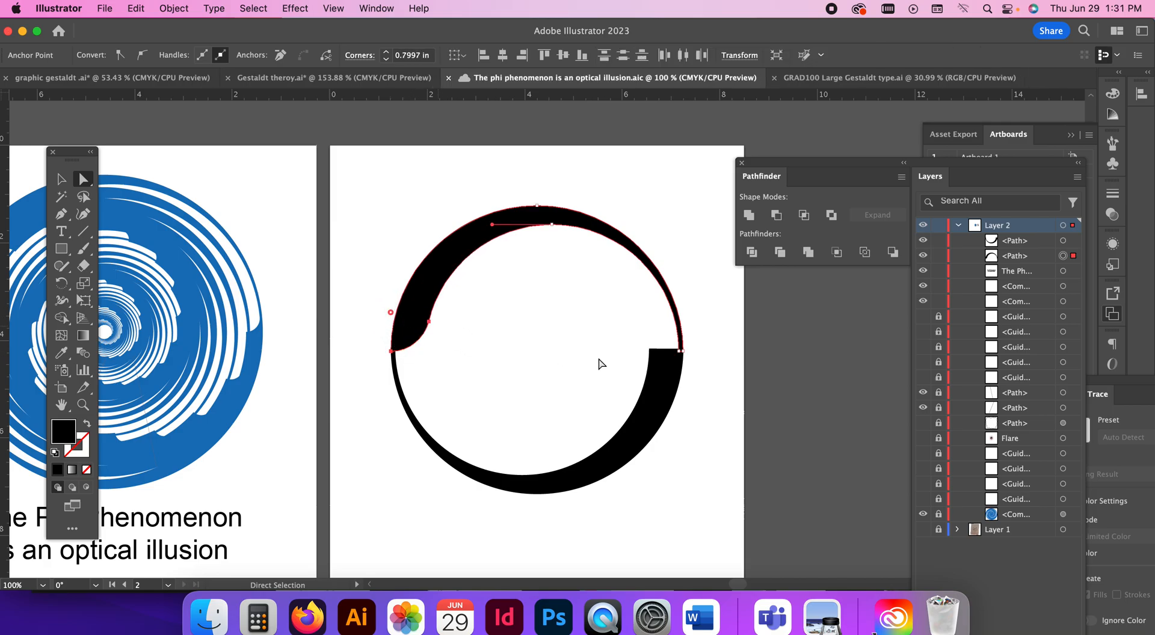
Step: Round the corner at the lower half crescent's thick end to a matching radius of about 0.8 in
click(661, 364)
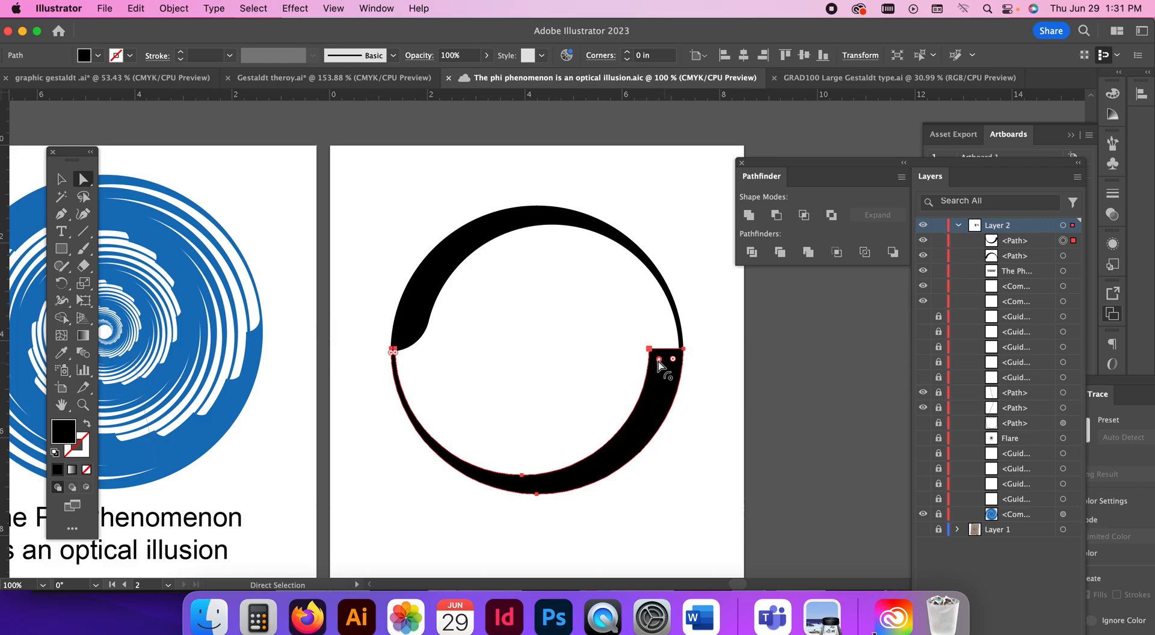
drag(672, 360, 670, 402)
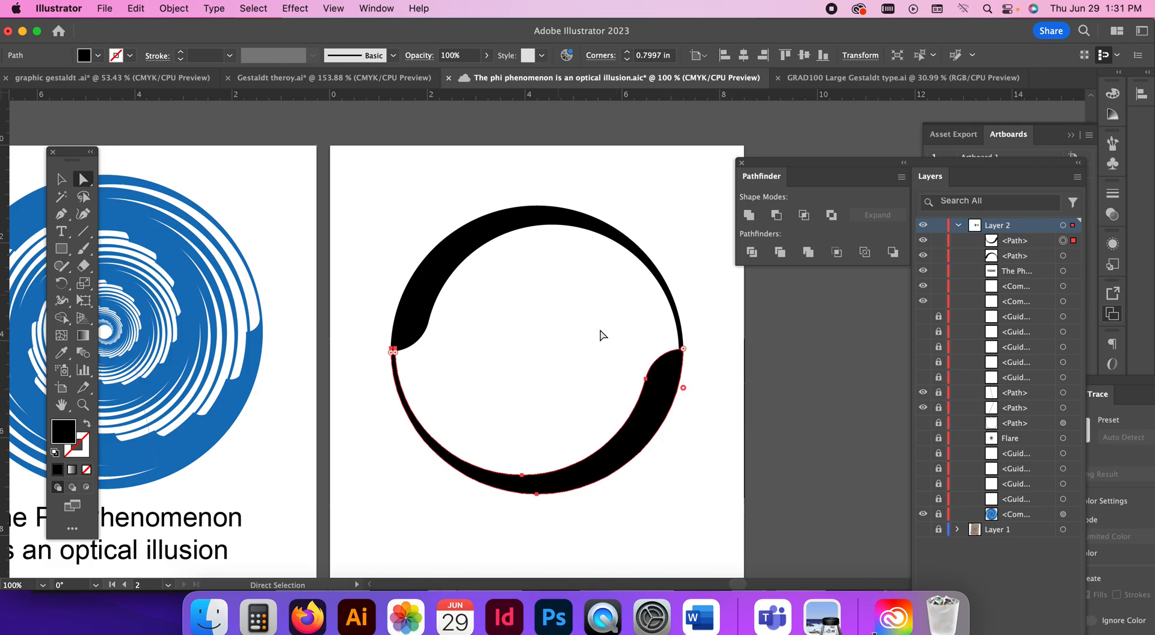
click(390, 351)
Step: Combine the two rounded half crescents into a single shape using Unite
click(61, 178)
drag(367, 202, 674, 463)
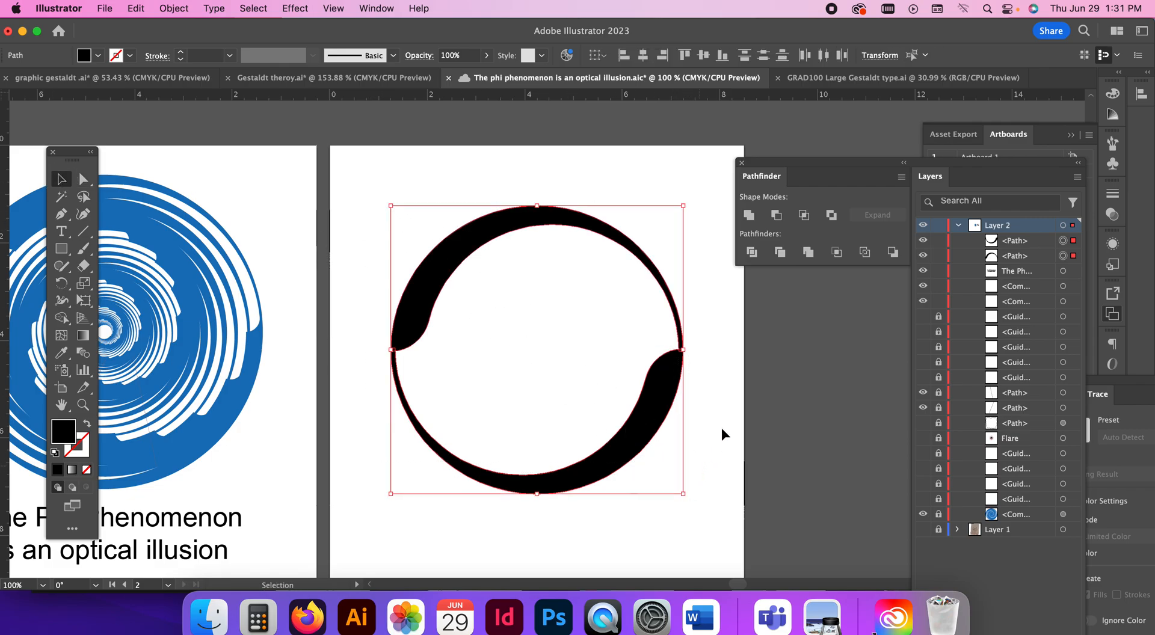
click(749, 216)
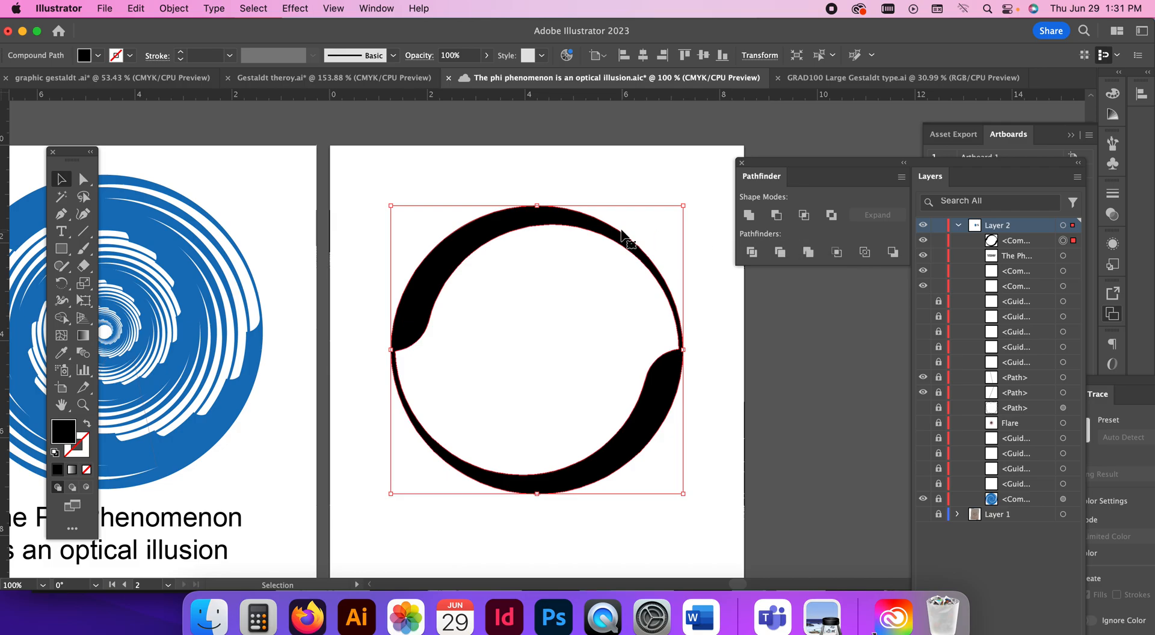
Step: Start a Transform effect on the united crescent ring with 96% horizontal and vertical scale and 33 copies
drag(373, 175, 714, 546)
click(292, 11)
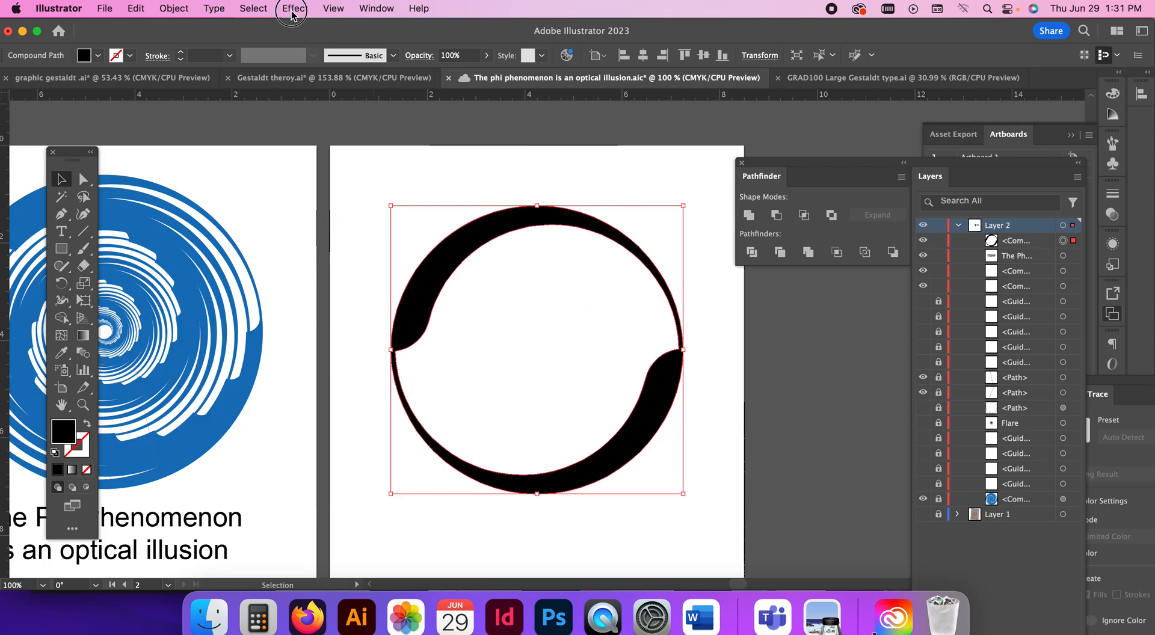
mouse_move(347, 158)
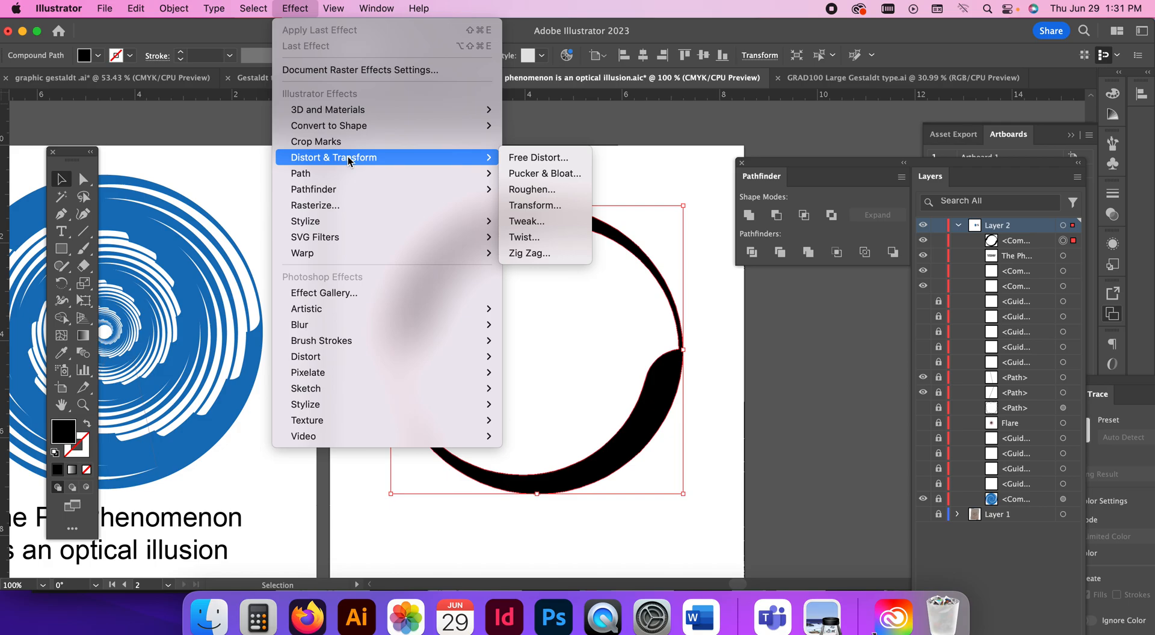
click(512, 205)
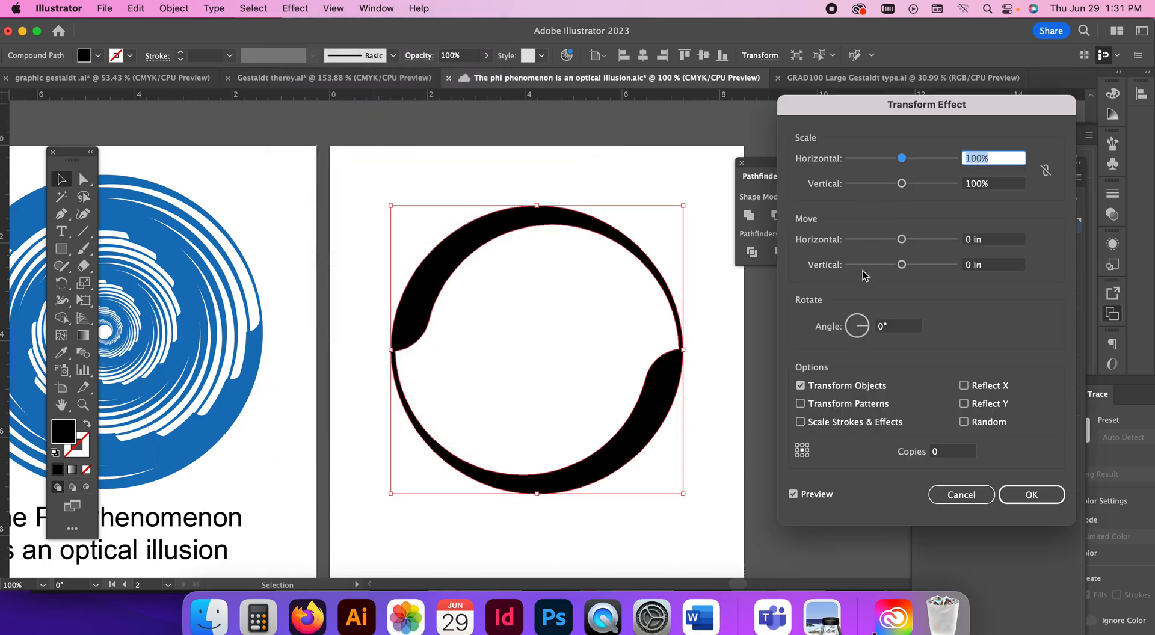
drag(901, 160, 901, 184)
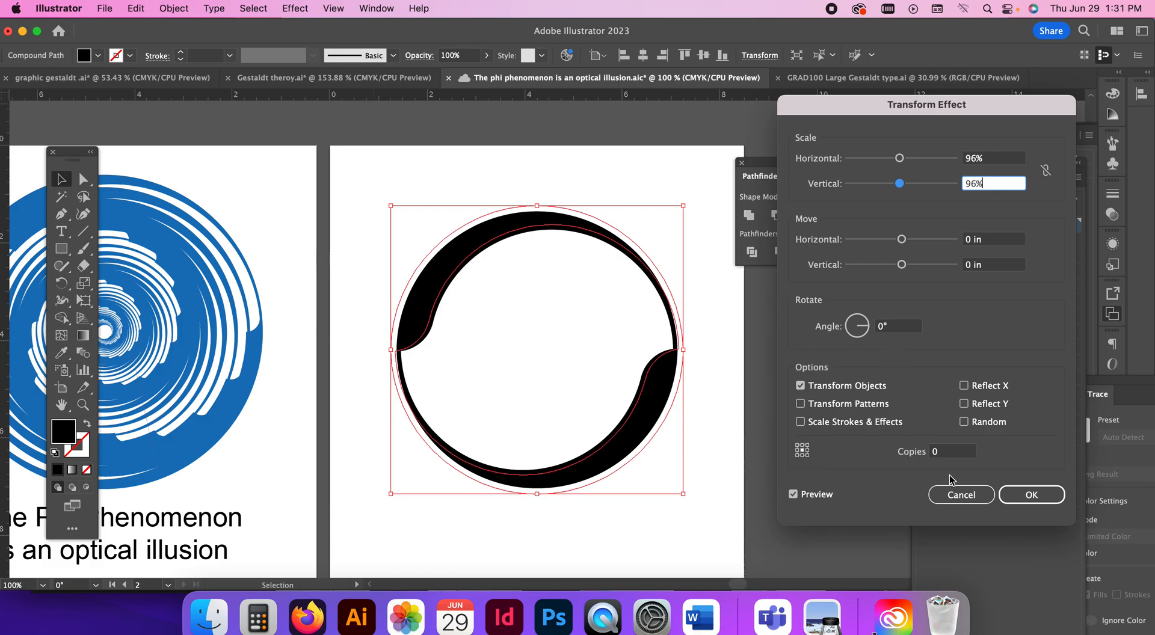
click(945, 451)
drag(945, 451, 928, 451)
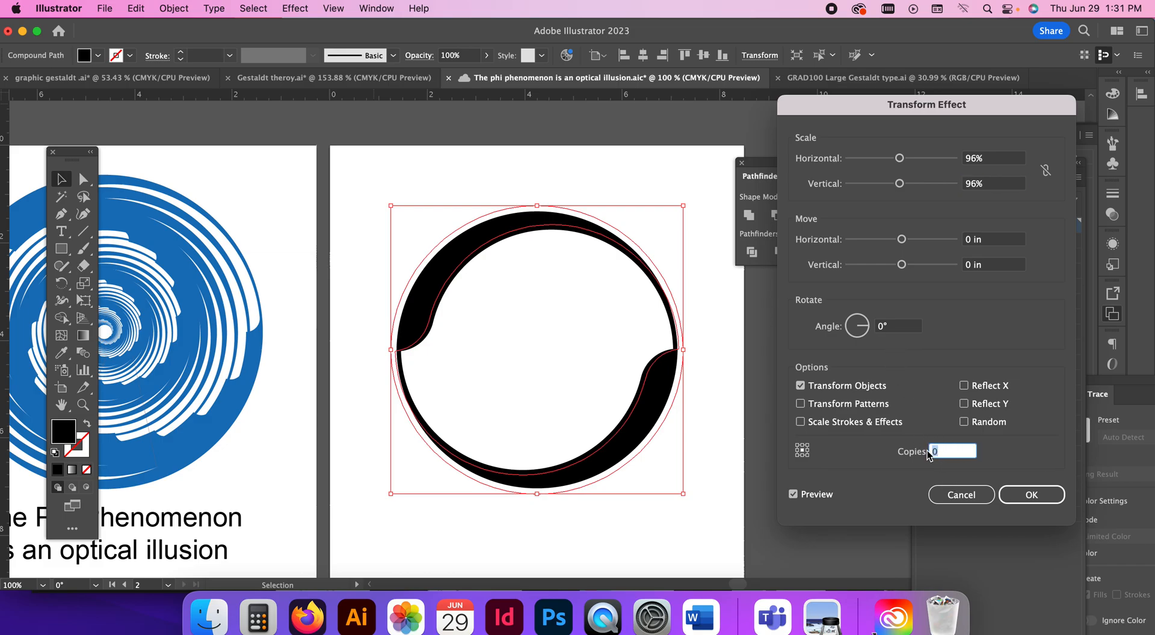
text(33)
Step: Adjust the Transform effect's scale to 77% horizontal and 78% vertical so the copies shrink toward the center
click(879, 183)
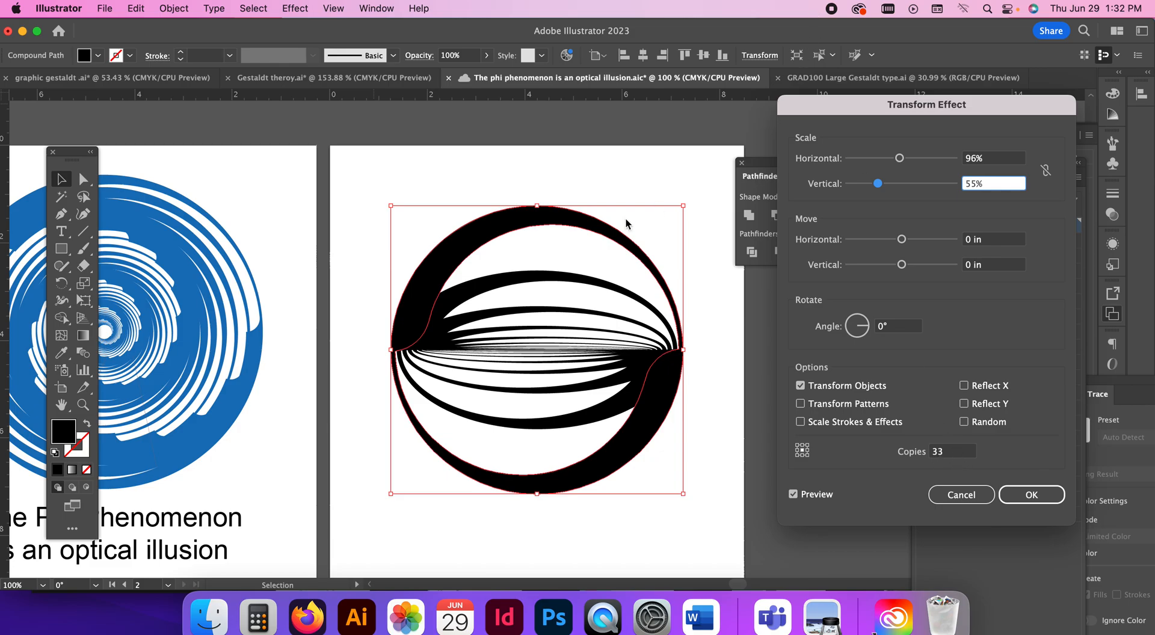
drag(881, 190, 894, 164)
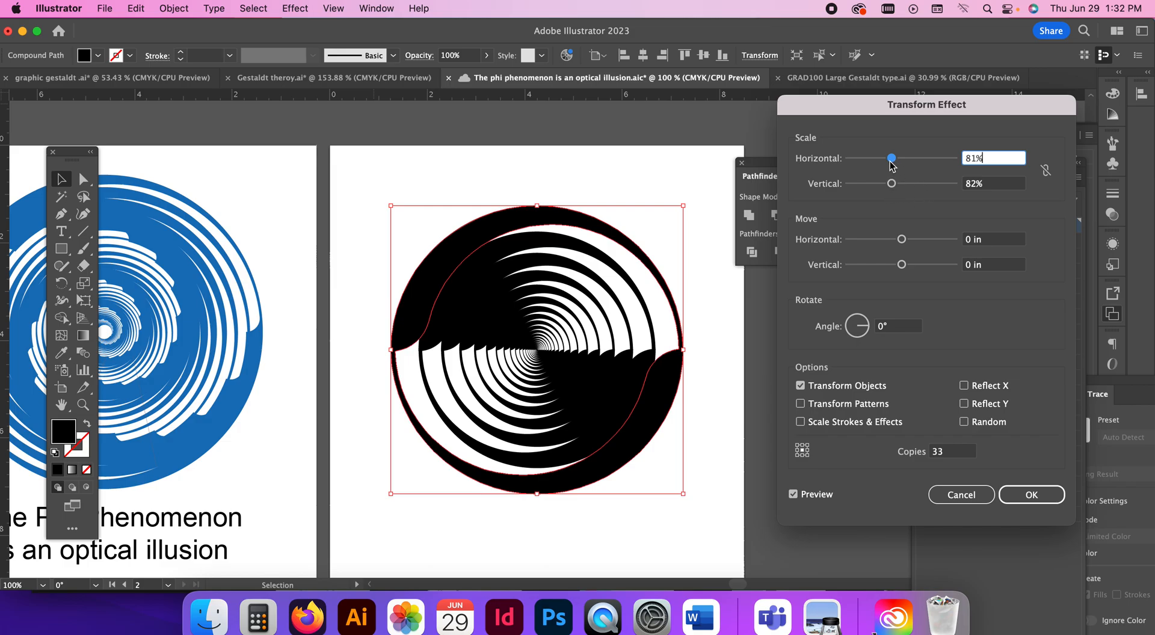
mouse_move(892, 160)
mouse_down()
mouse_move(891, 187)
mouse_move(890, 158)
mouse_up()
click(891, 159)
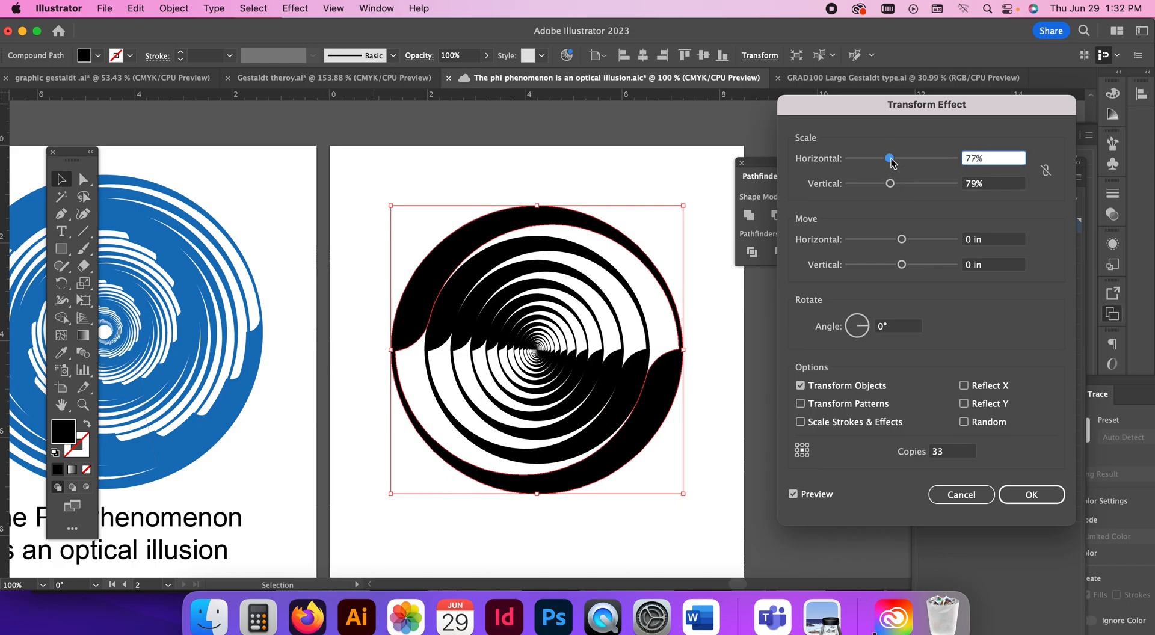
click(891, 185)
drag(891, 185, 890, 185)
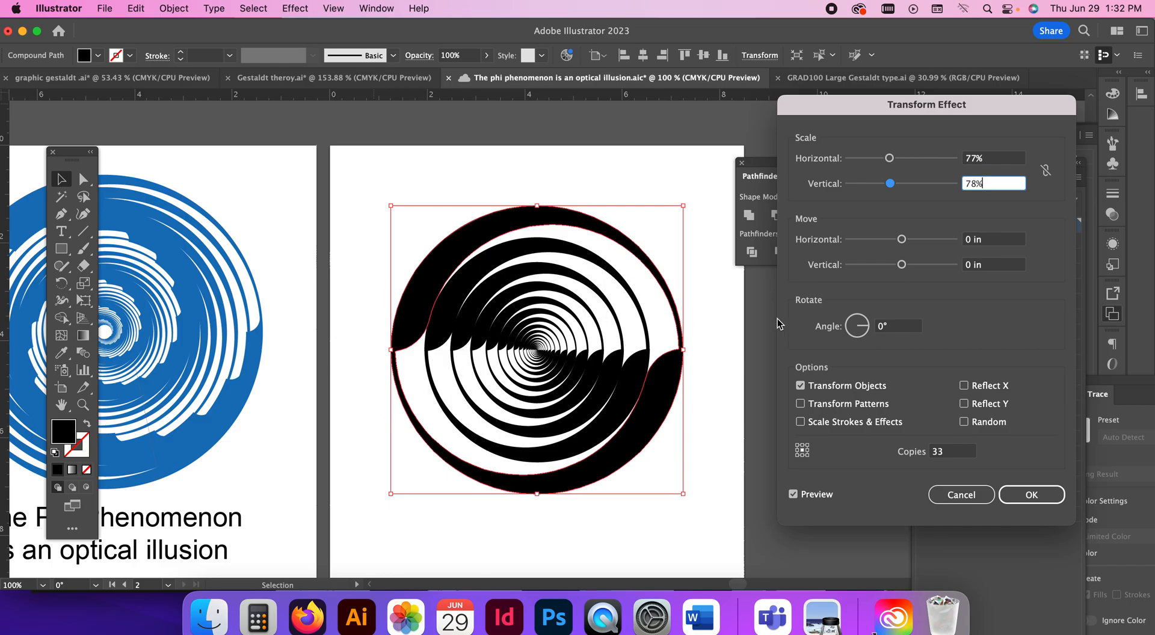
Step: Try different rotation angles for the copies, settle on 18°, and apply the Transform effect
mouse_move(866, 329)
mouse_down()
mouse_move(855, 318)
mouse_move(861, 337)
mouse_move(851, 333)
mouse_up()
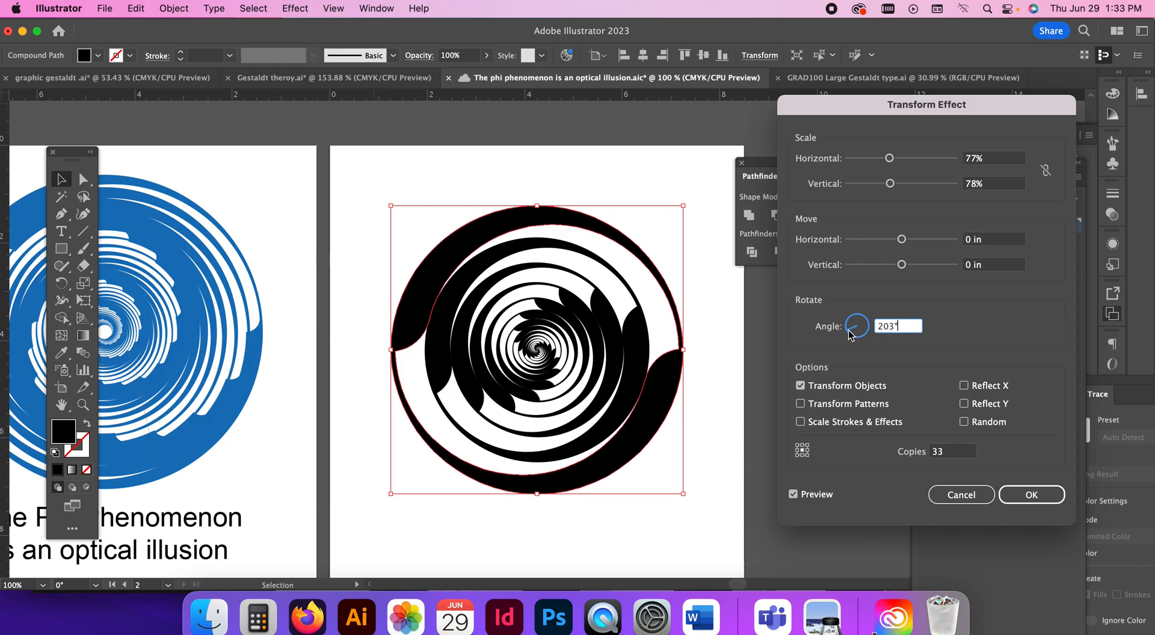
drag(851, 335, 852, 329)
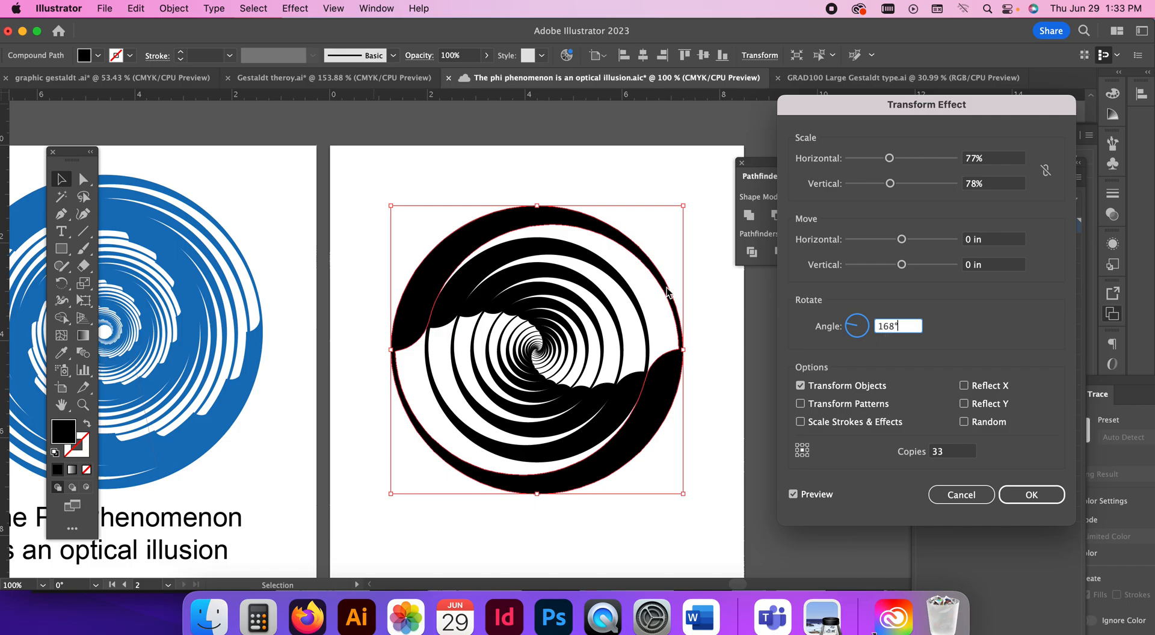
mouse_move(849, 325)
mouse_down()
mouse_move(866, 309)
mouse_move(865, 326)
mouse_up()
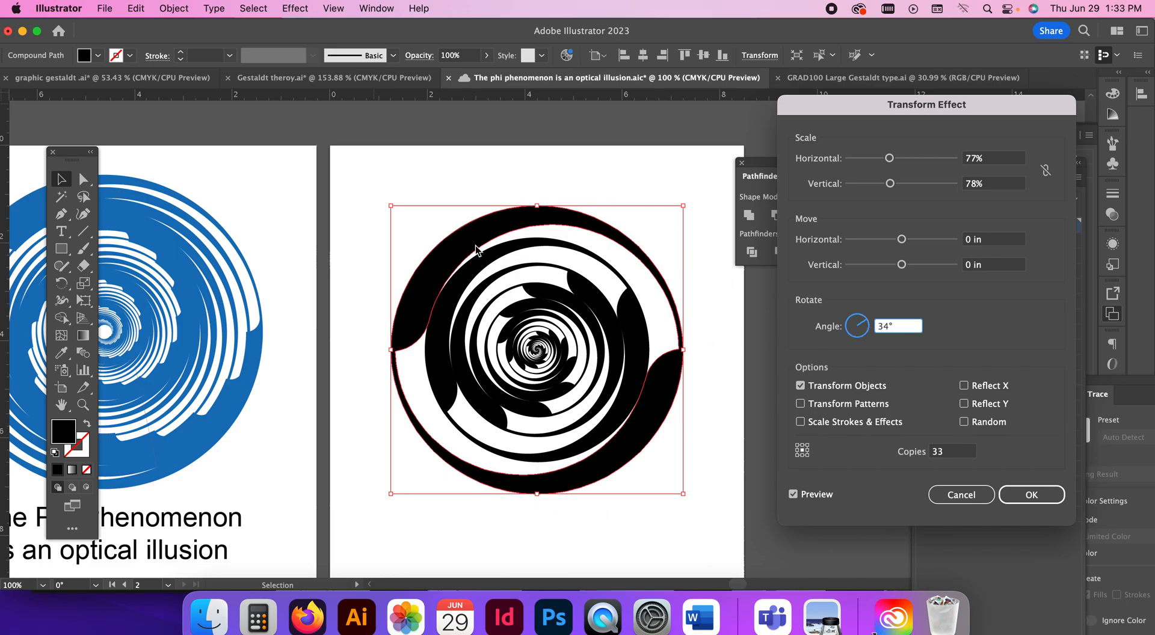
click(867, 324)
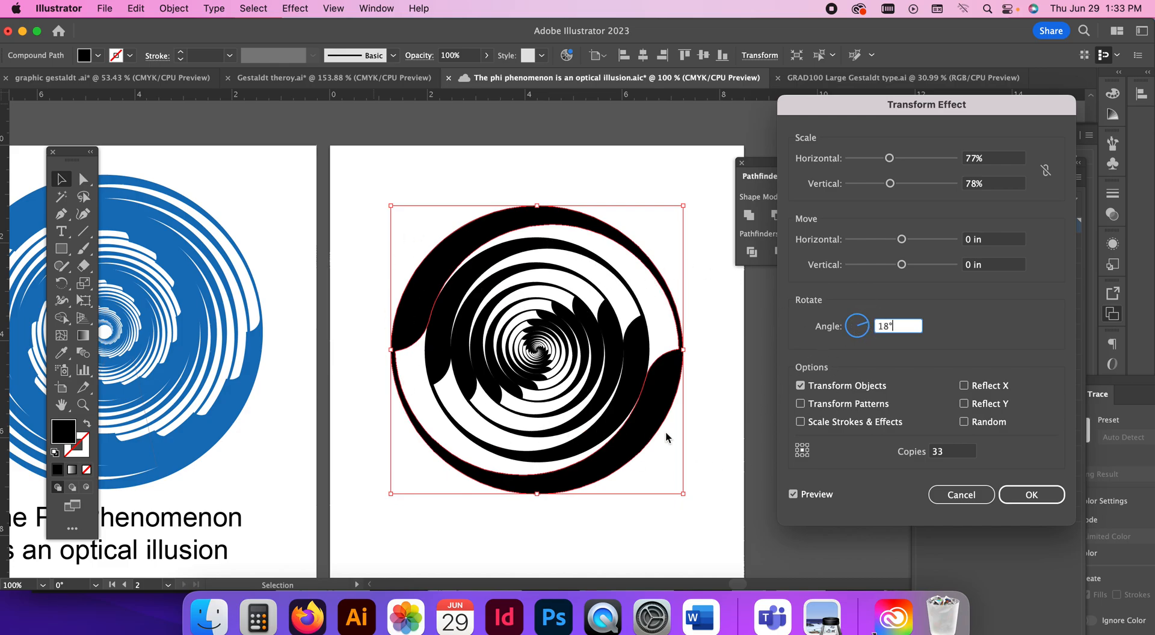
click(1031, 495)
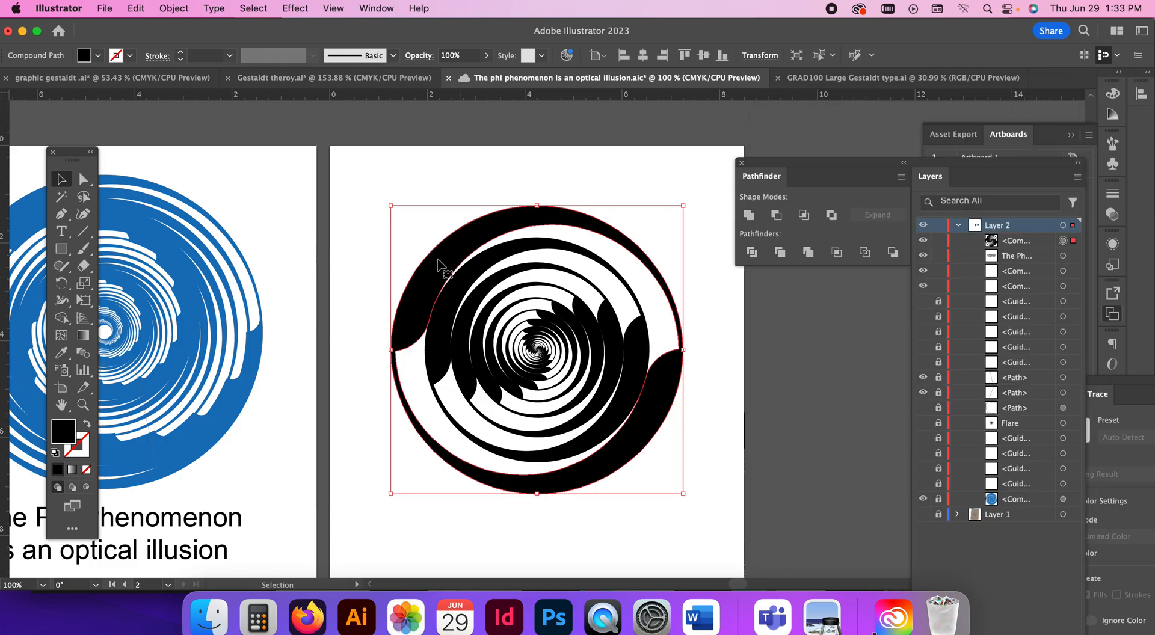
Step: Try blue, teal, green, yellow, orange and dark red fills on the spiral, settle on bright red, and deselect it
click(97, 55)
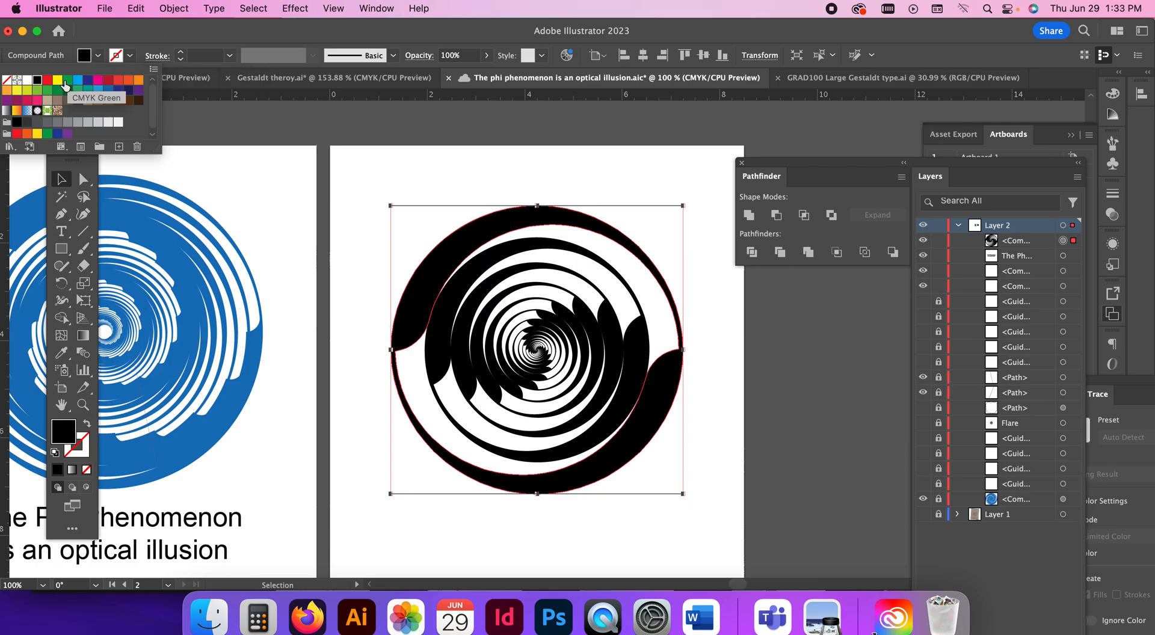
click(78, 81)
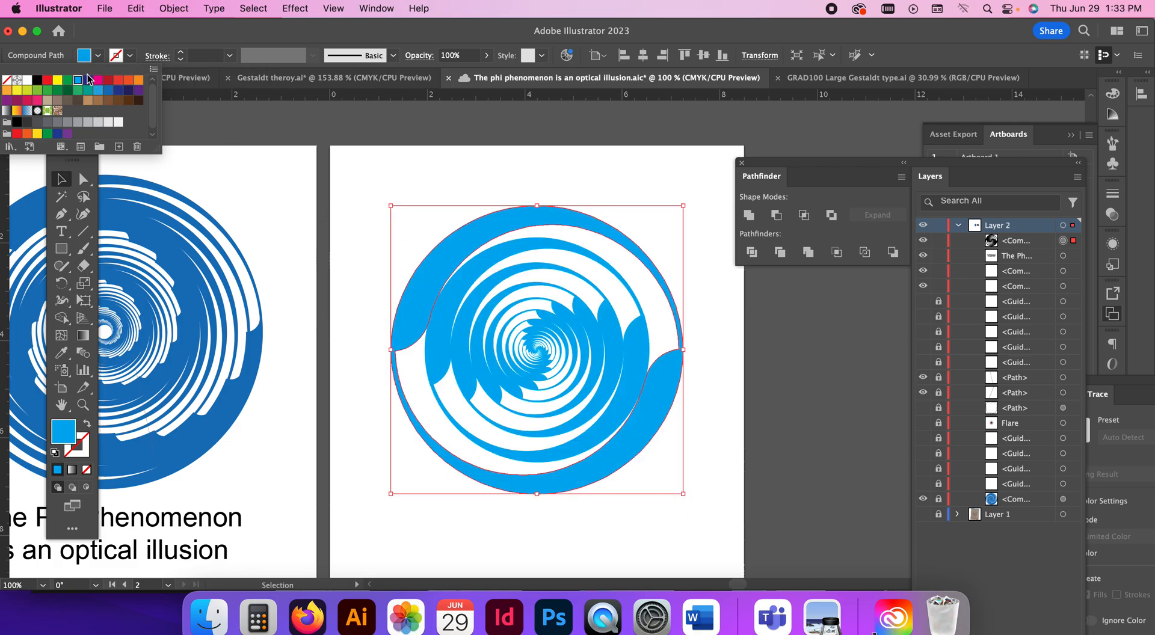
click(98, 91)
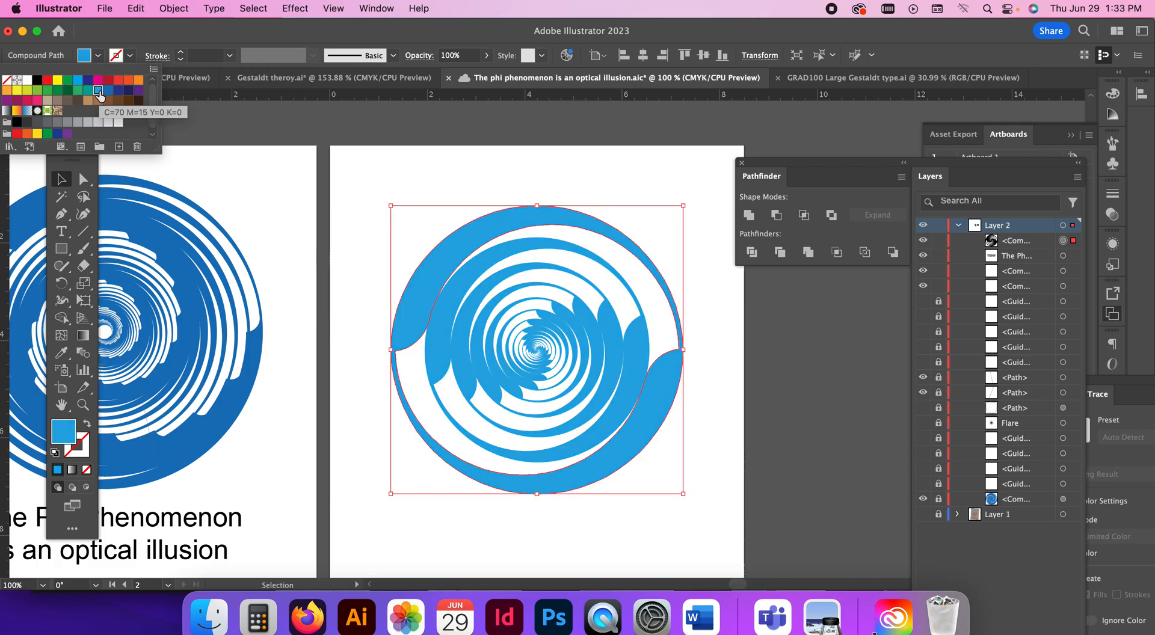
click(88, 91)
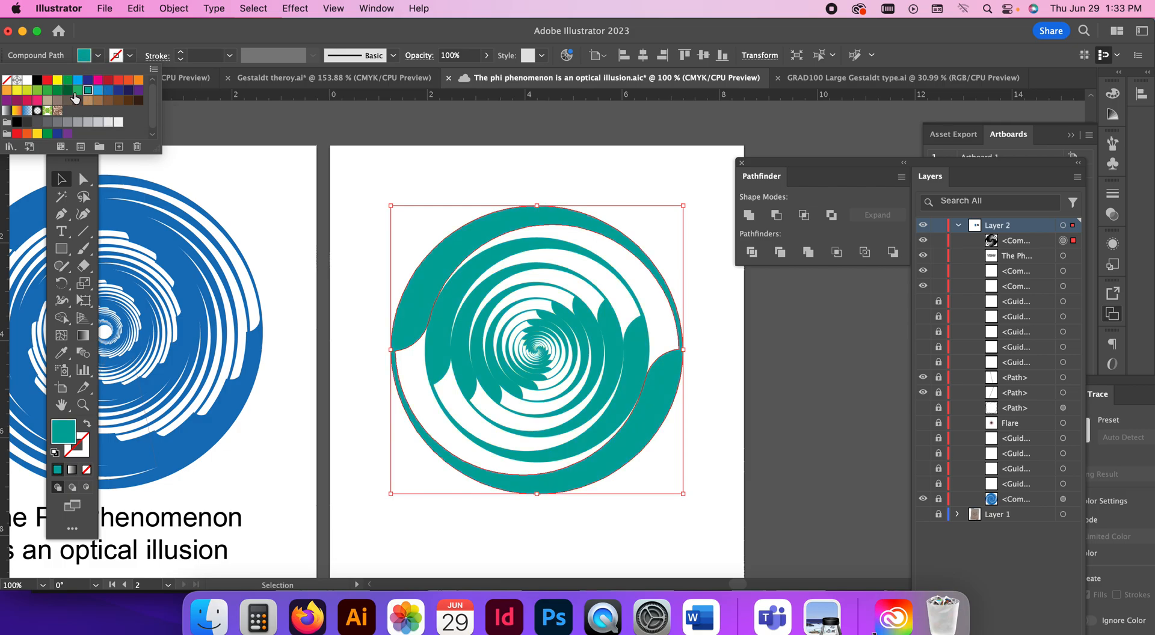
click(77, 91)
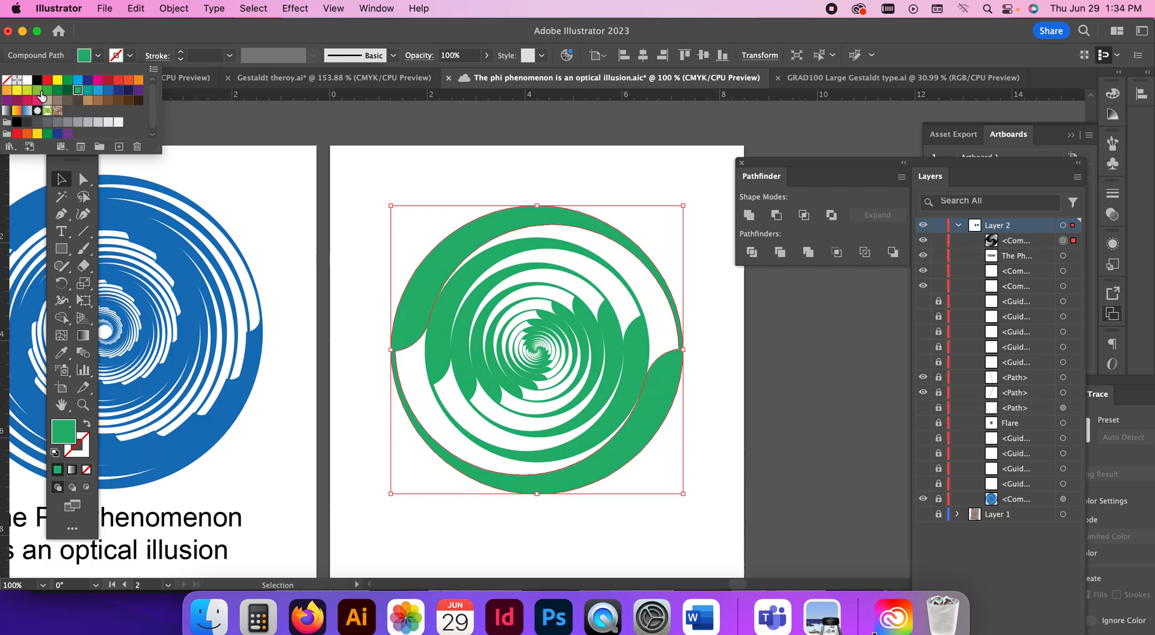
click(17, 91)
click(8, 91)
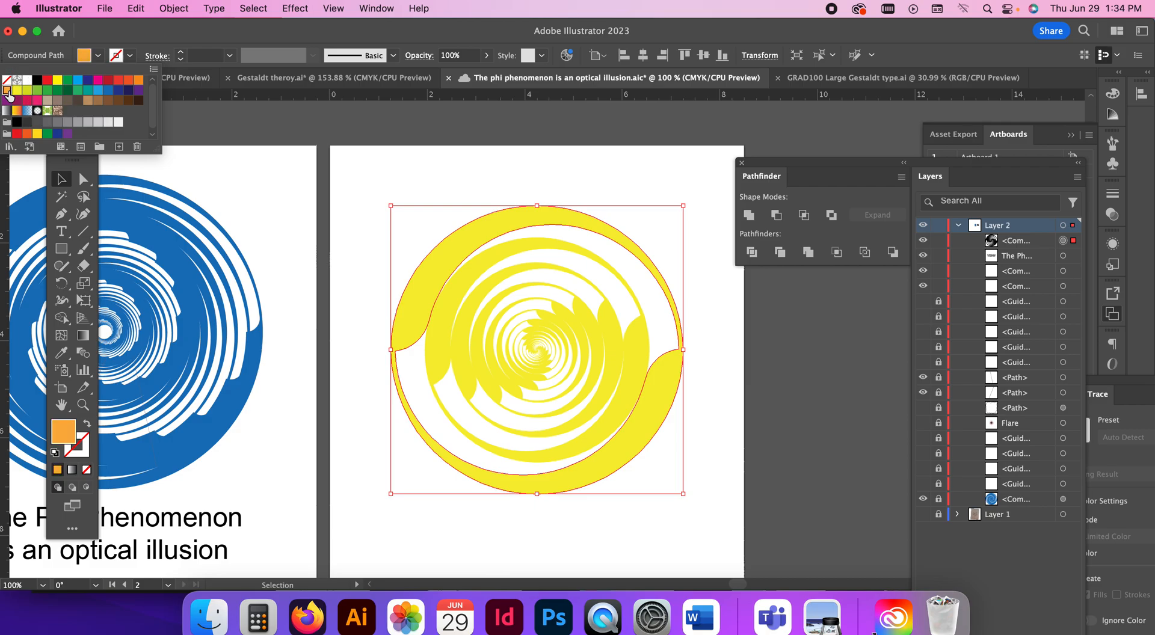
click(108, 81)
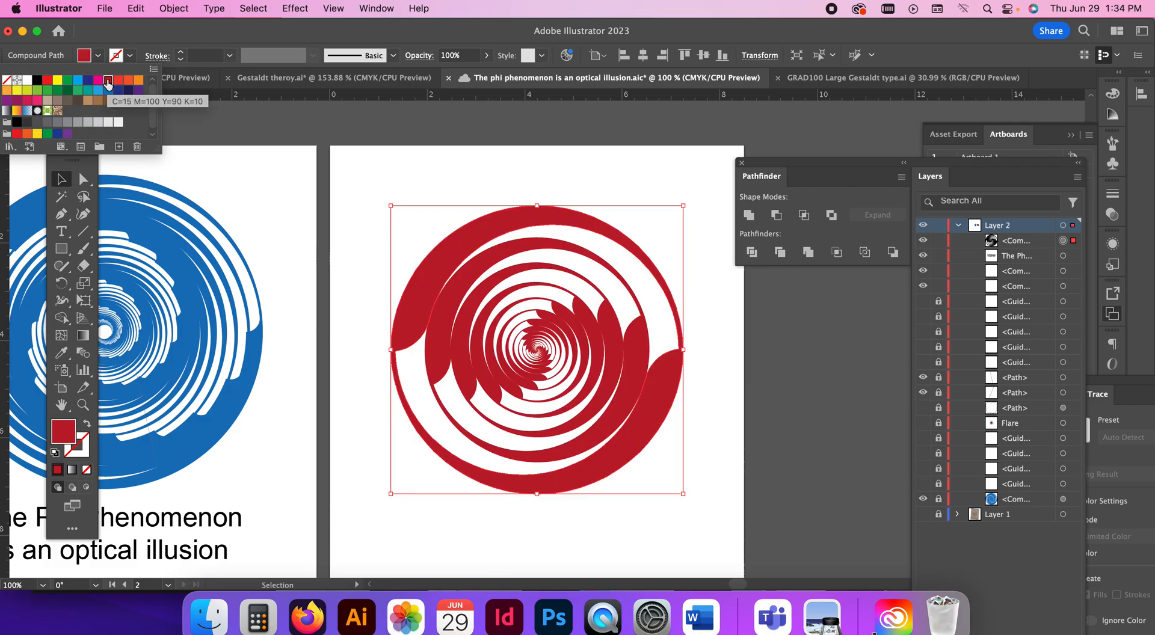
click(47, 80)
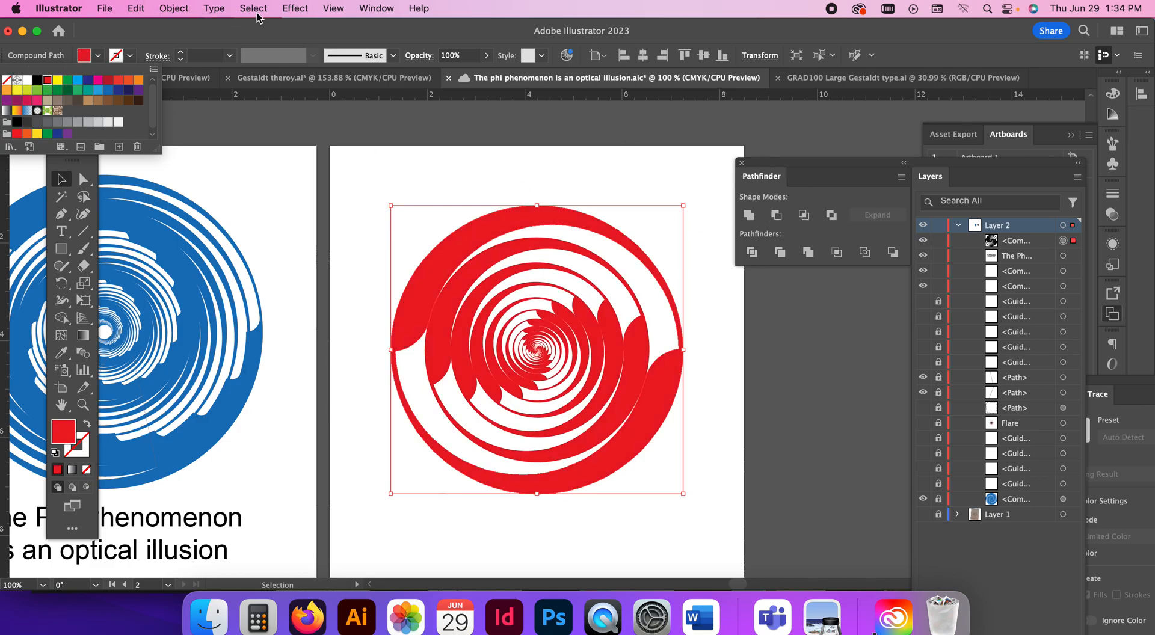
click(294, 9)
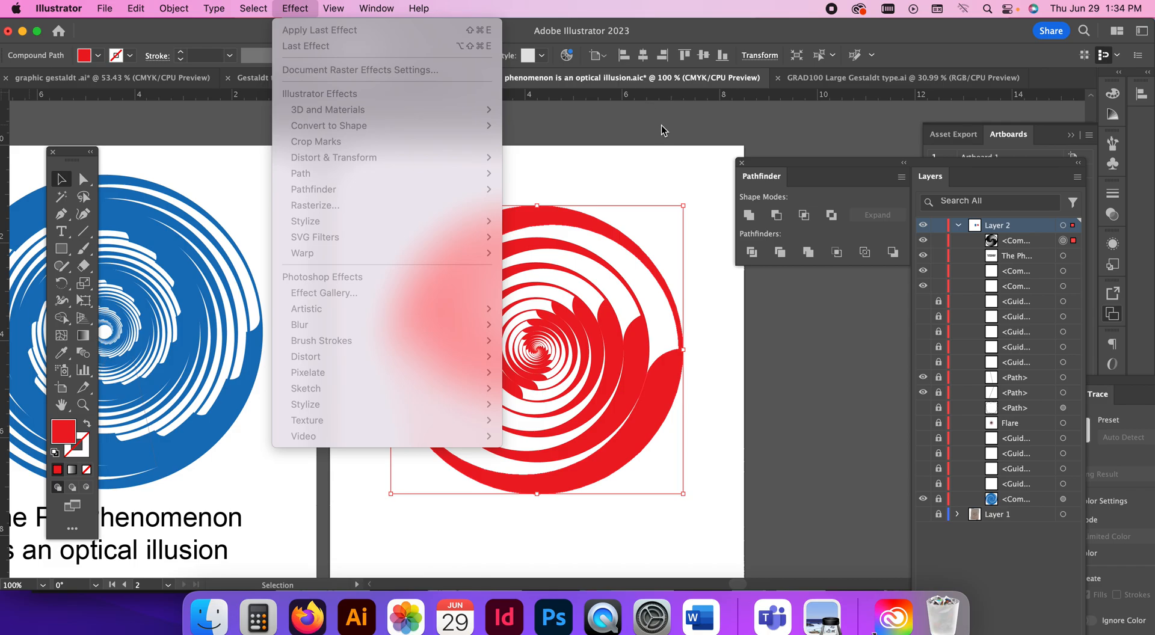
click(644, 138)
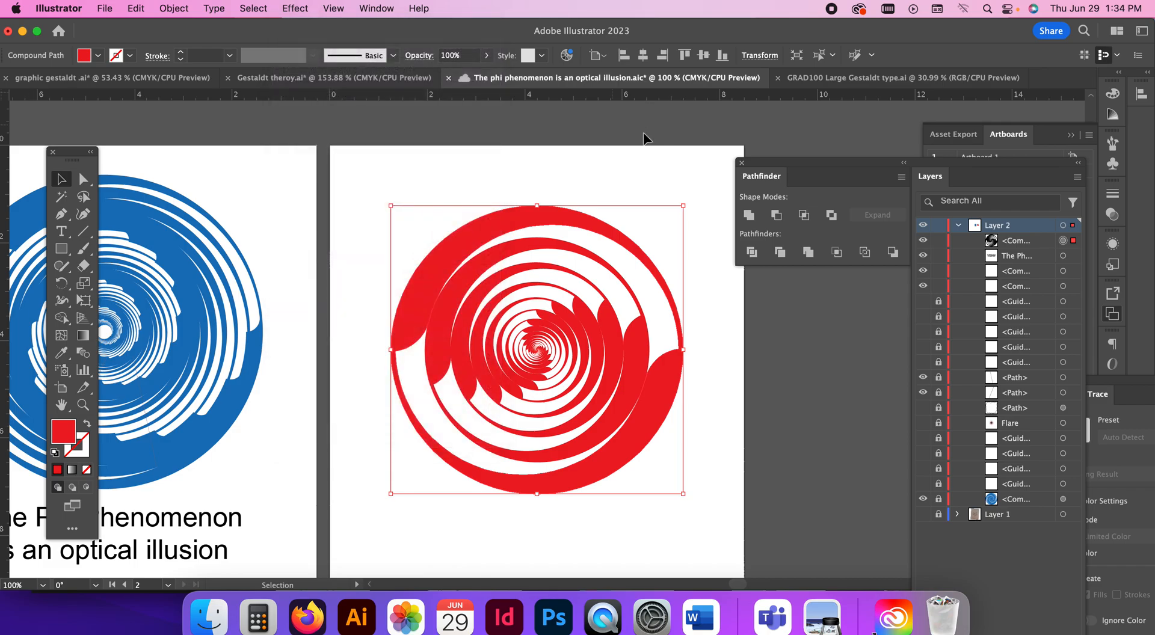
click(728, 359)
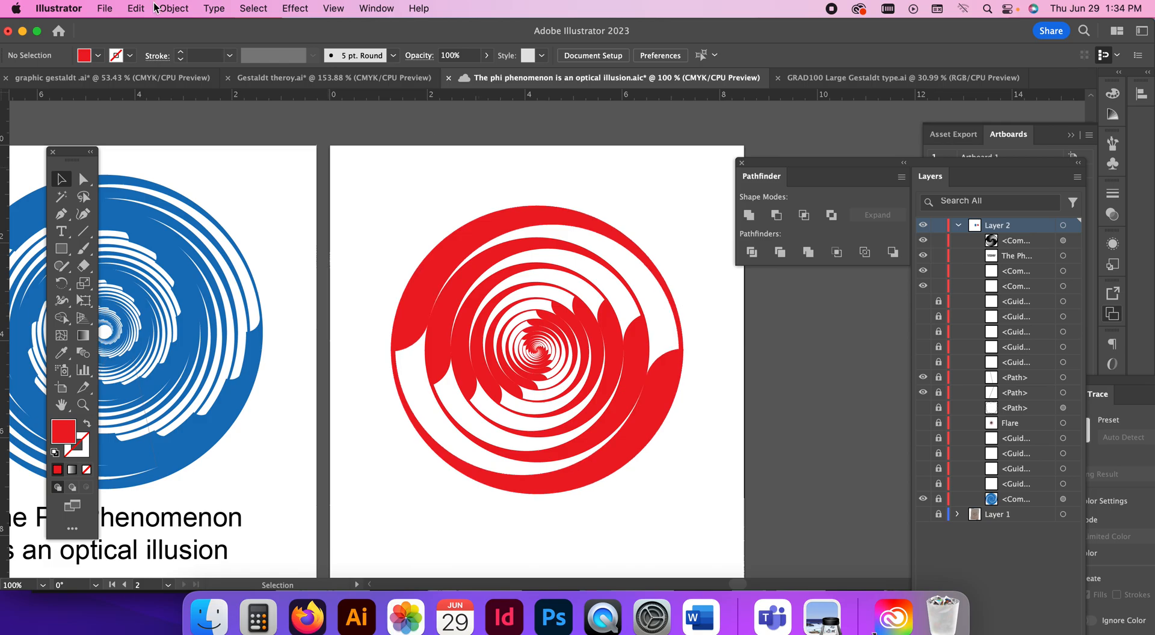
click(606, 625)
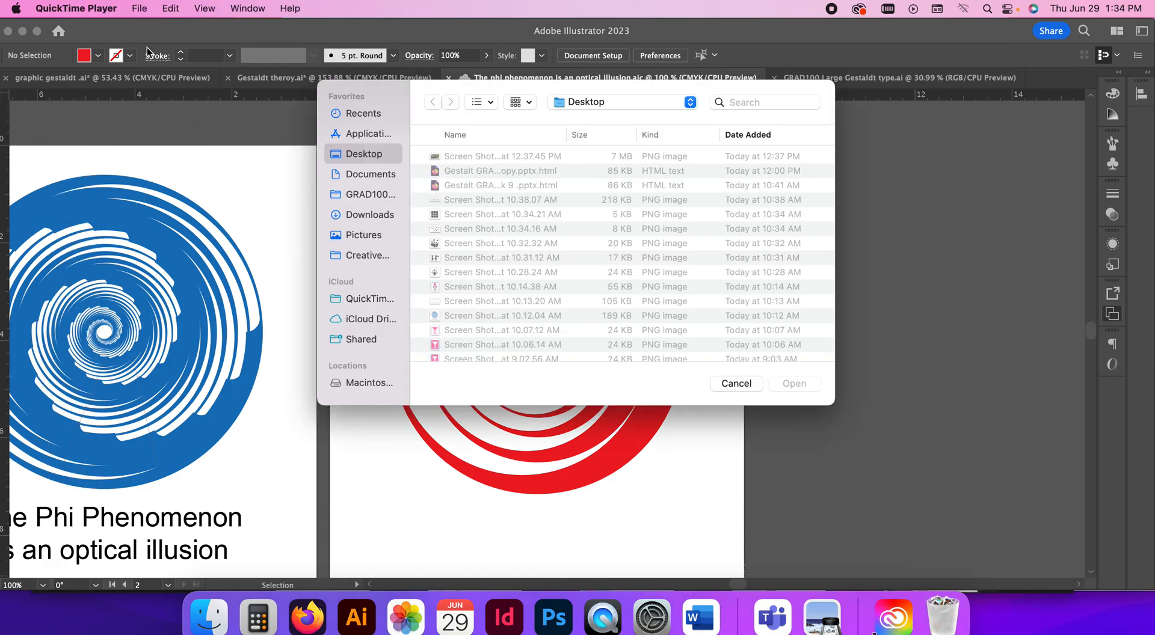
click(140, 9)
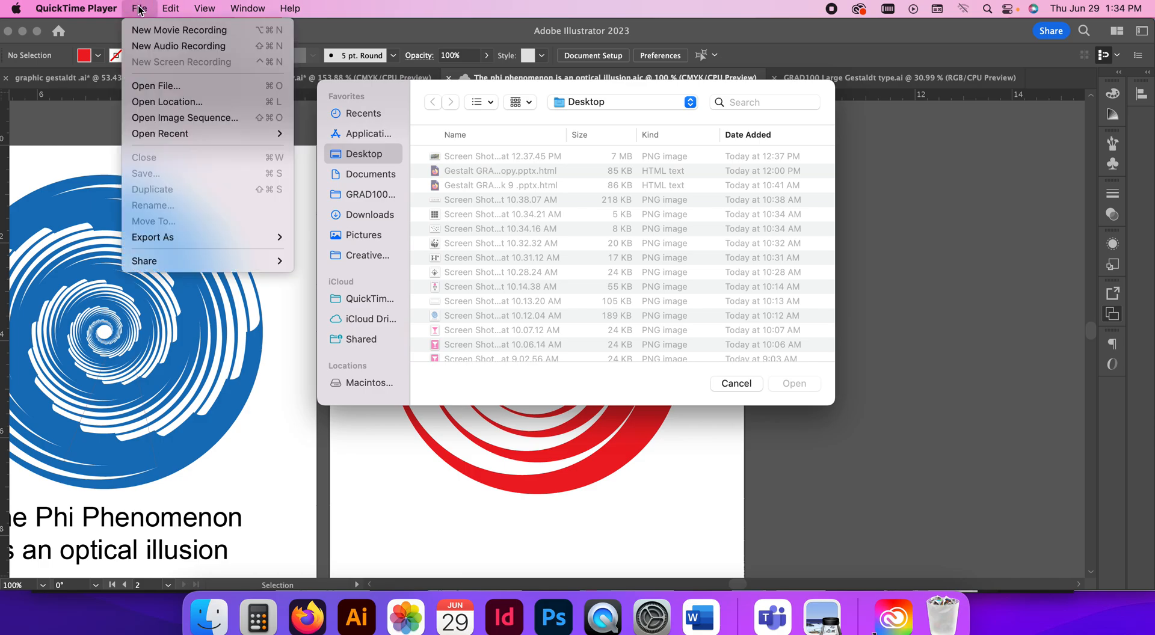
mouse_move(112, 9)
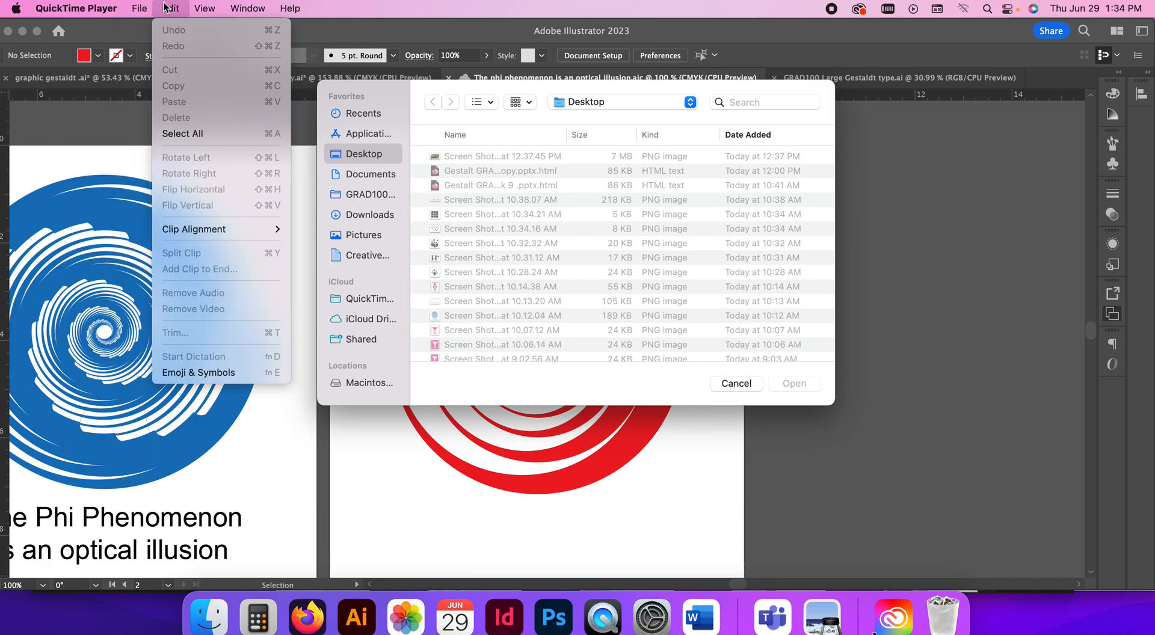
click(860, 9)
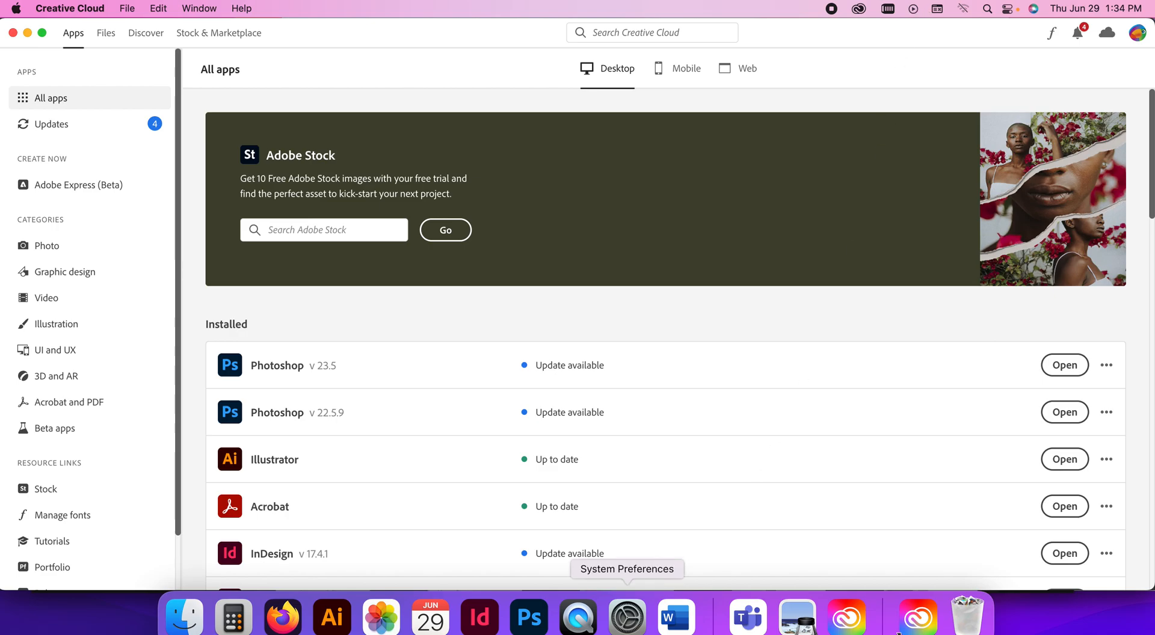
click(578, 617)
click(741, 385)
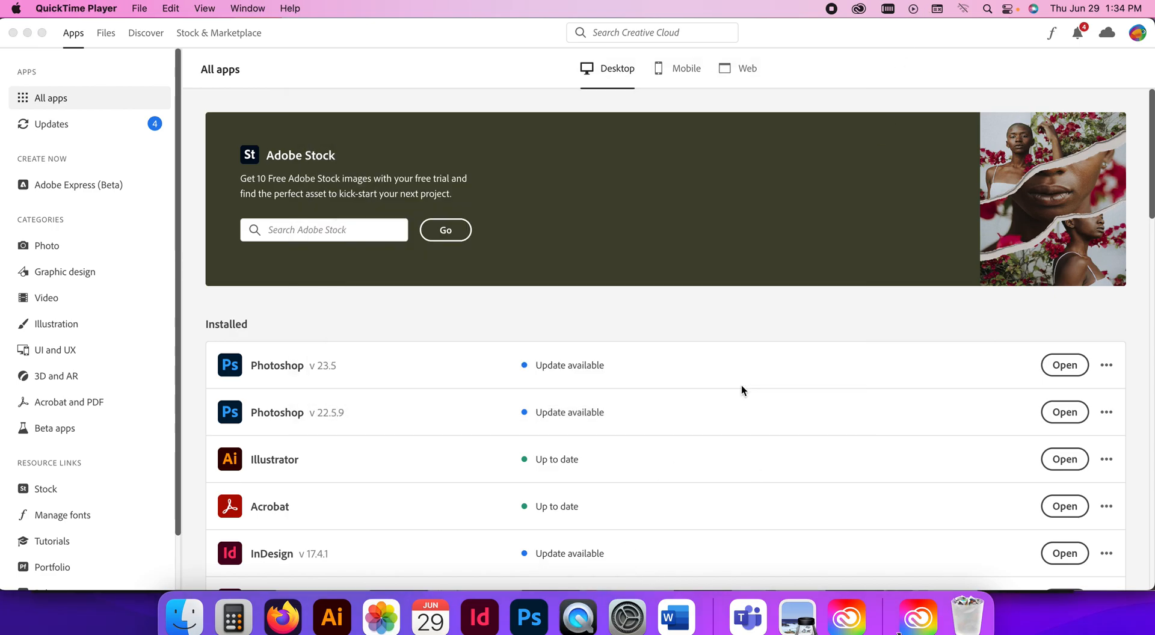
click(11, 34)
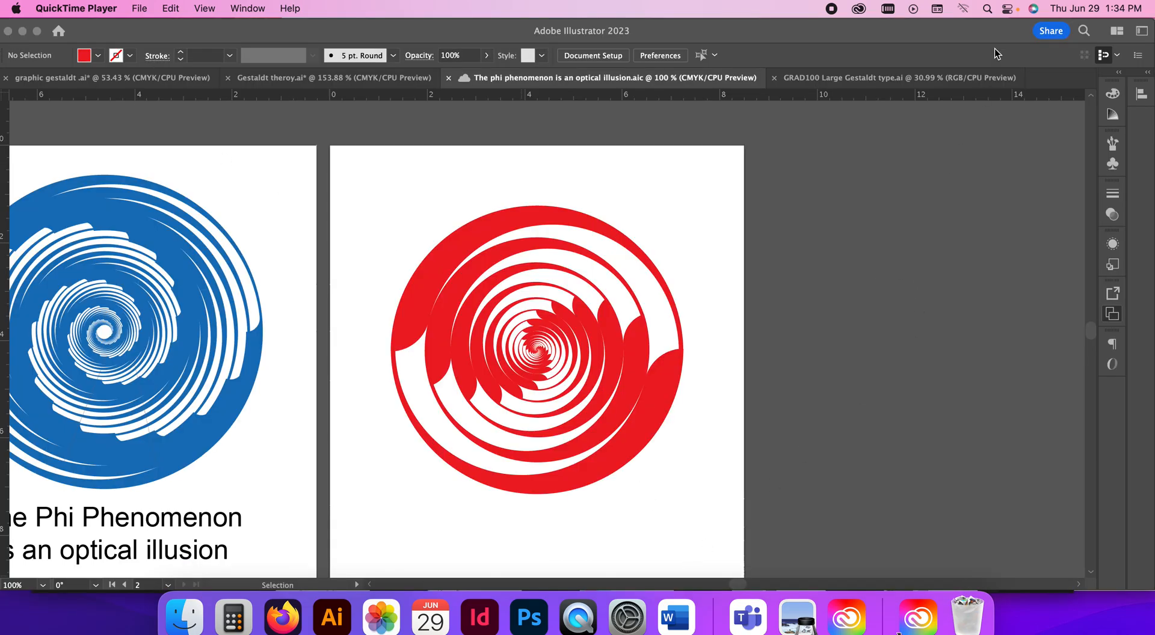